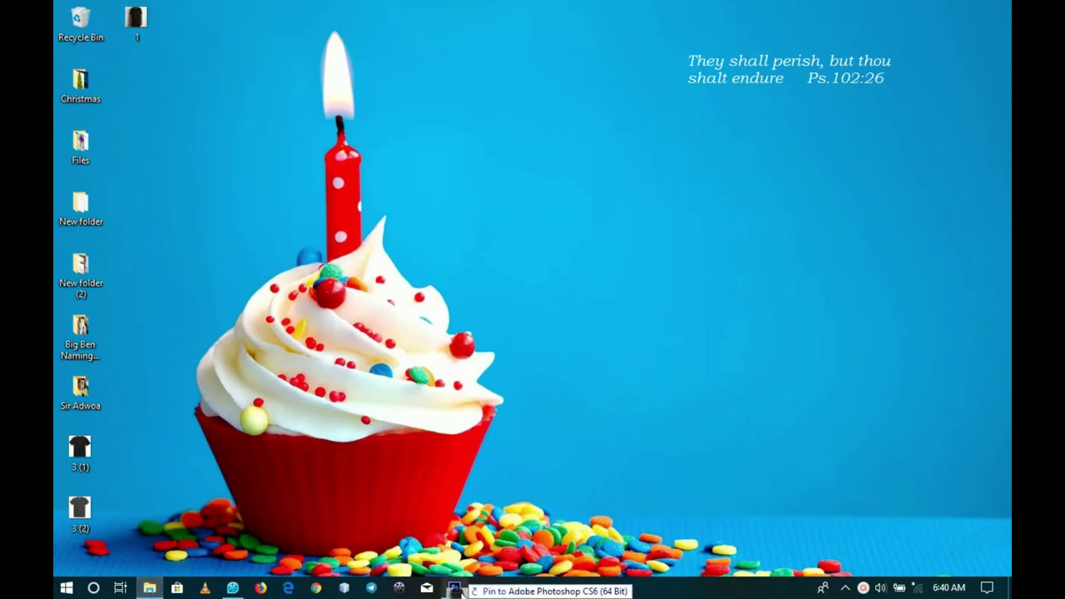
Open the plain black T-shirt image '3 (1)' in Photoshop as a second document
left_click(454, 588)
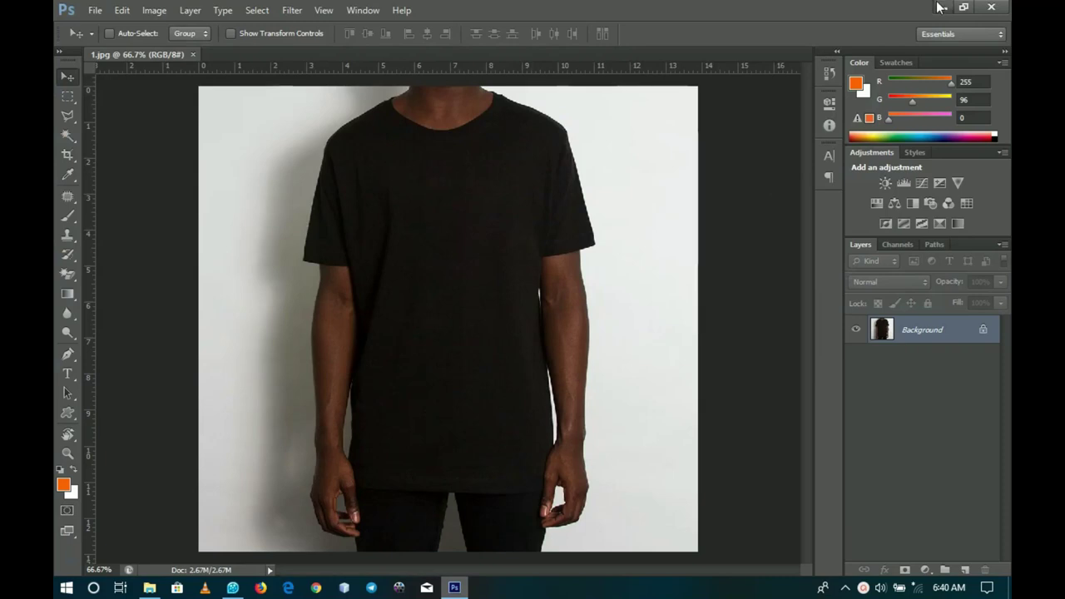
left_click(943, 7)
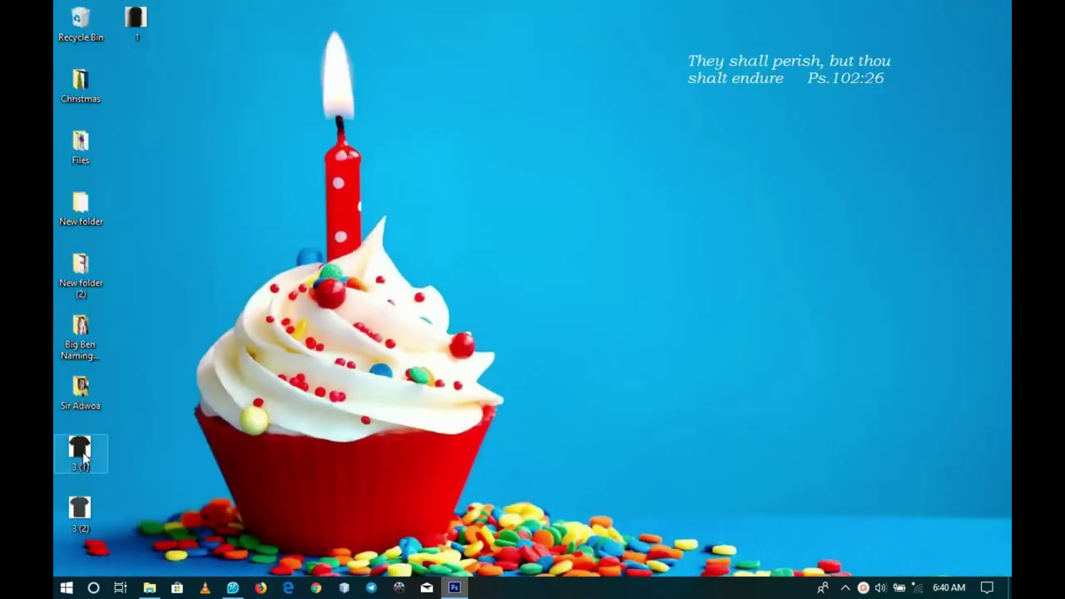
mouse_move(81, 449)
left_mouse_down()
mouse_move(450, 590)
mouse_move(868, 480)
left_mouse_up()
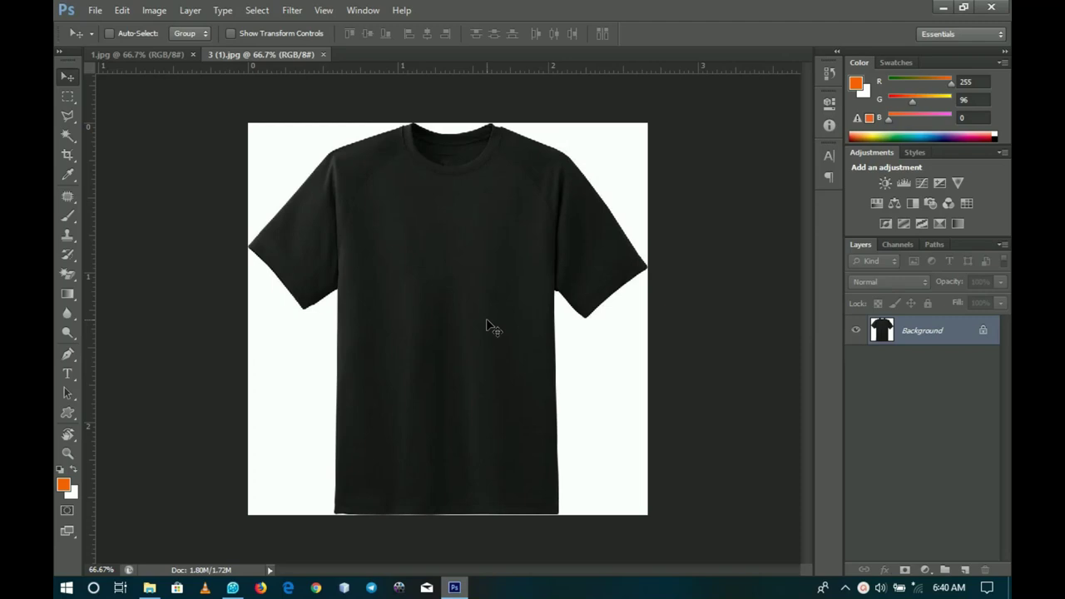
left_click(125, 54)
left_click(161, 56)
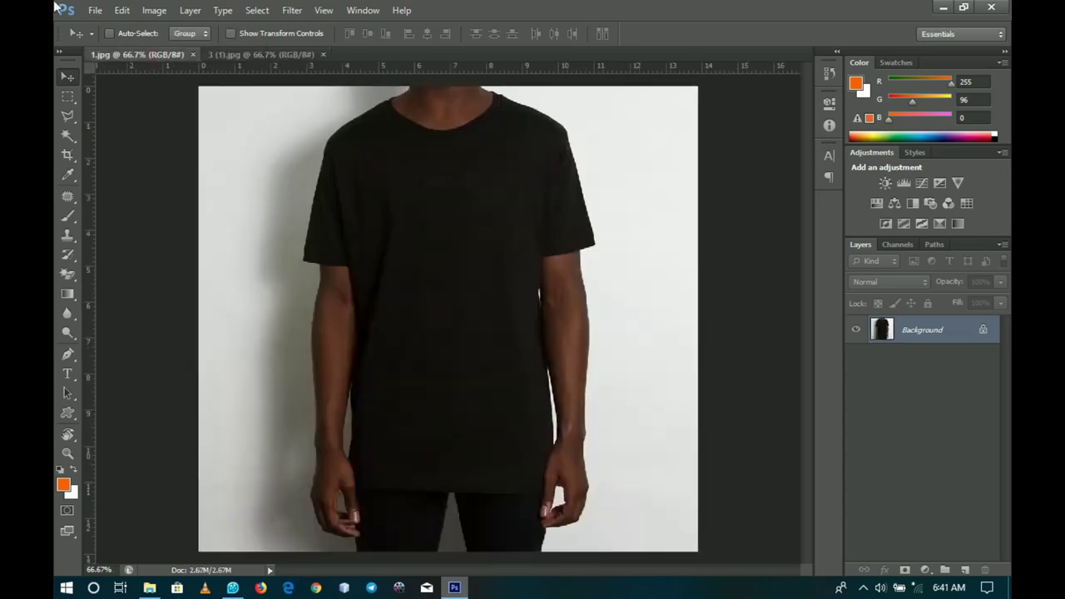
left_click(257, 55)
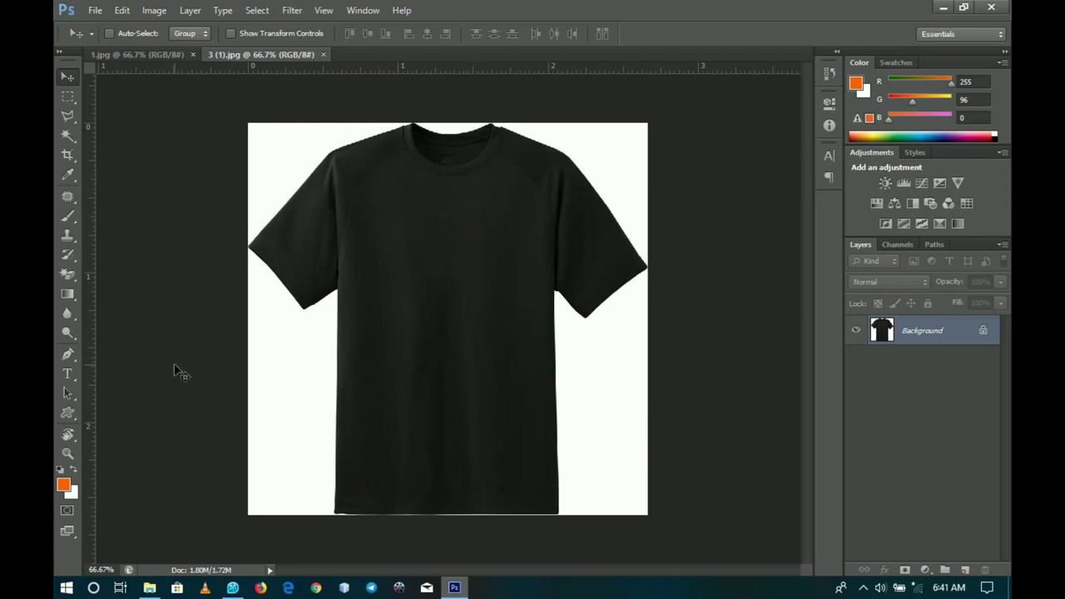
Choose the Type tool and set the text colour to white
left_click(69, 376)
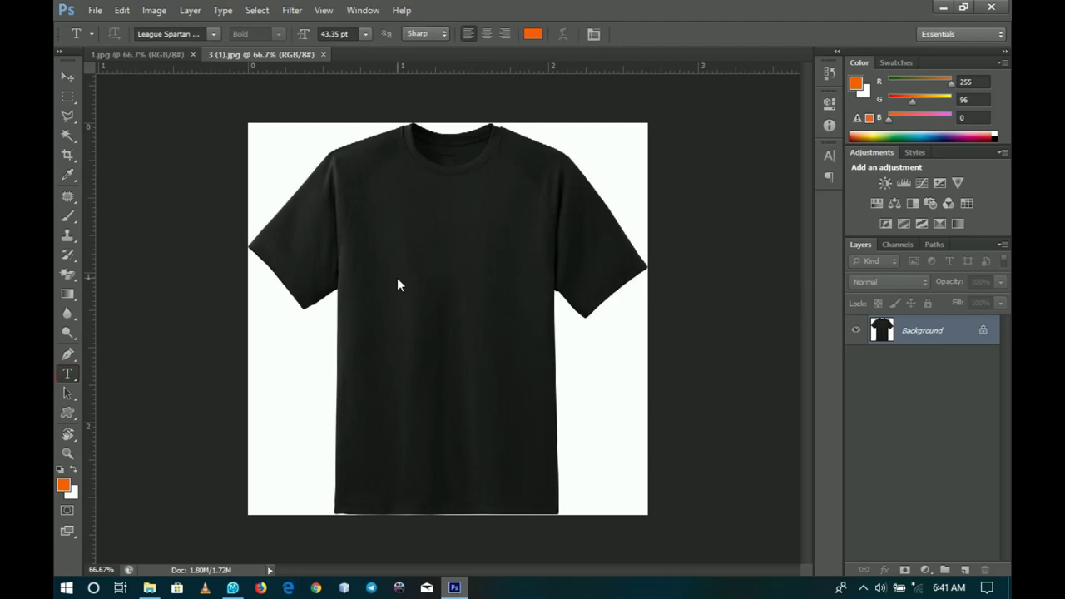
left_click(533, 33)
left_click_drag(608, 361, 588, 342)
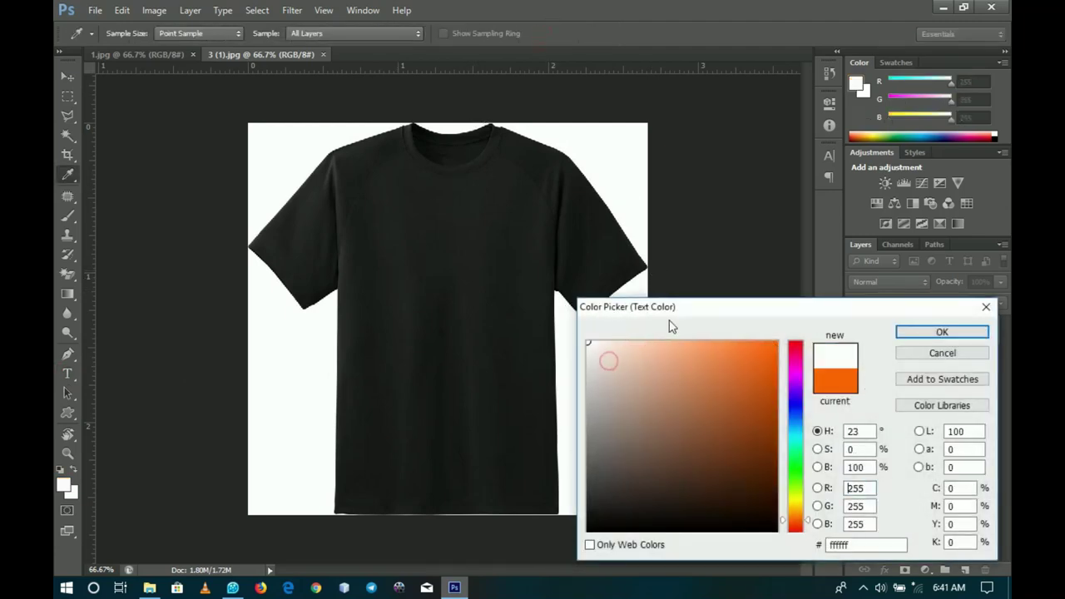
left_click(903, 333)
Type 'It's my' on the shirt's chest in the Daniela font
left_click(409, 223)
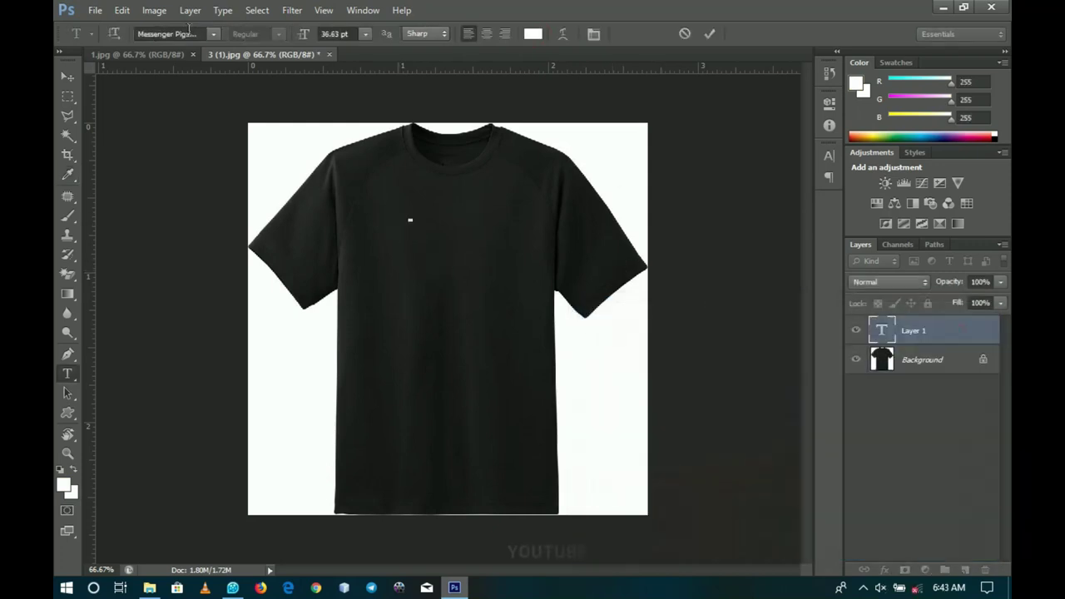
left_click(195, 33)
type("Daniela")
key("Return")
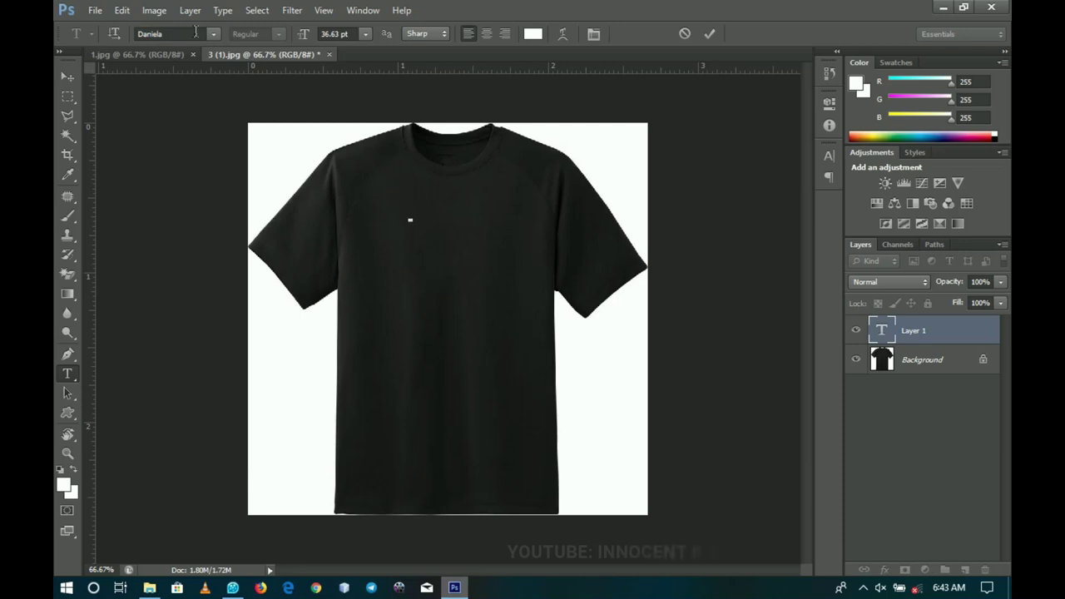
type("It")
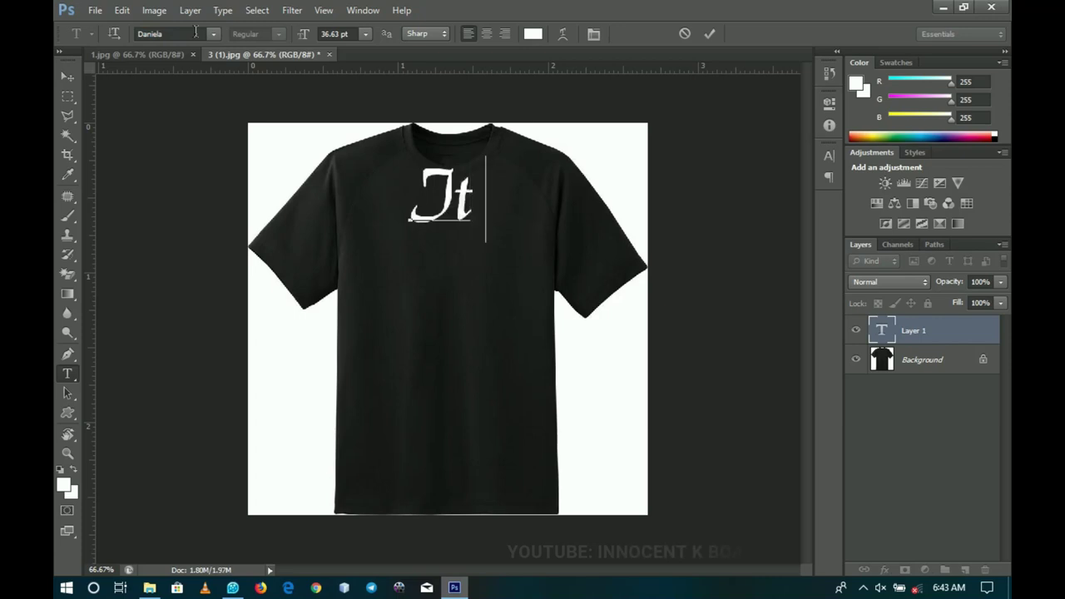
type("'s my")
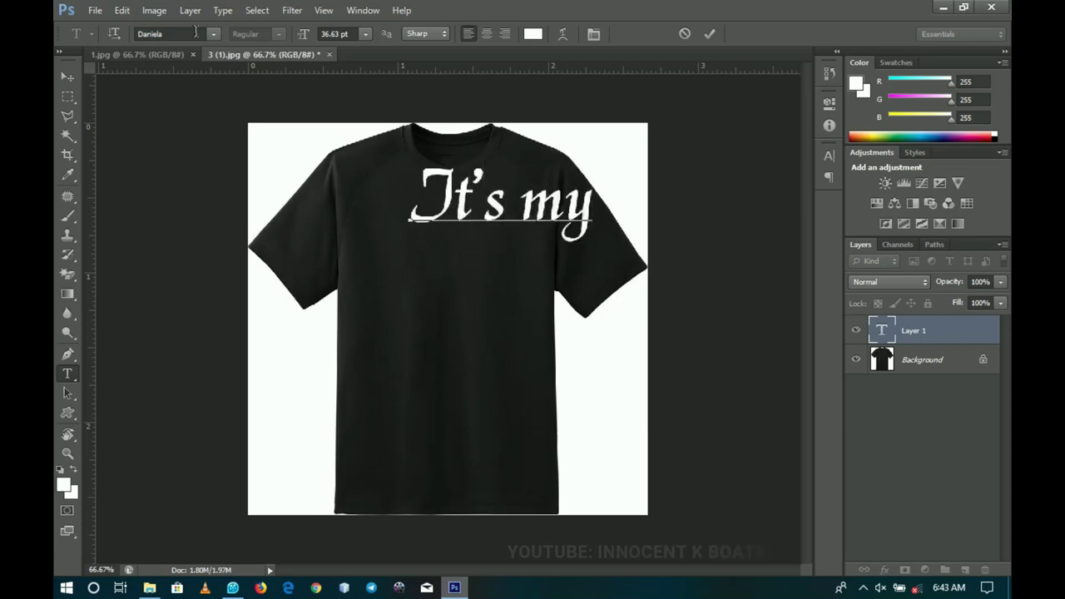
left_click(67, 77)
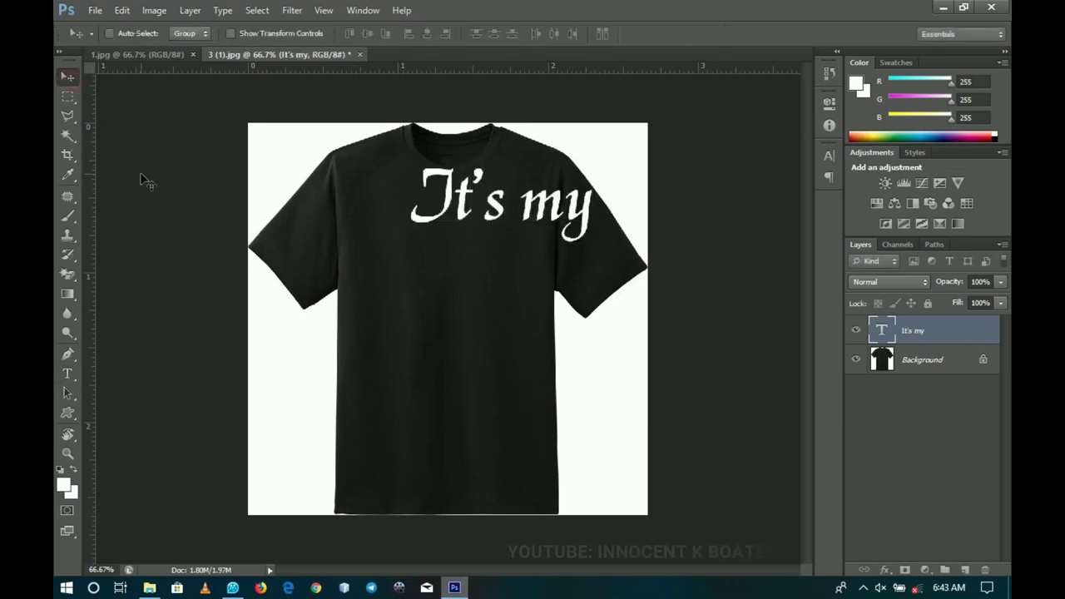
Scale down the 'It's my' text and zoom to 100% around it
key("ctrl+t")
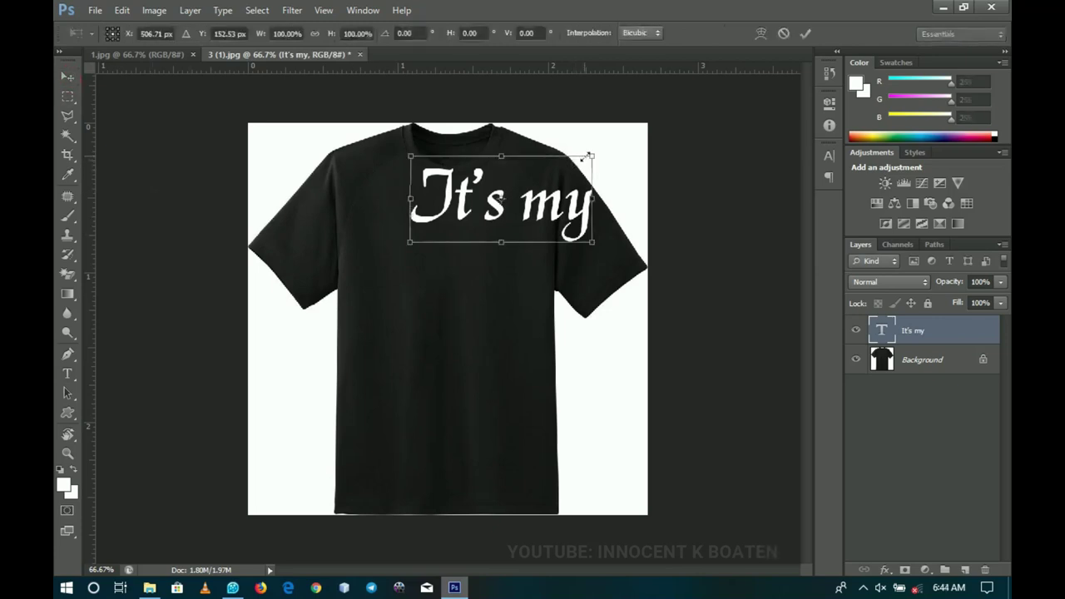
left_click_drag(589, 155, 573, 169)
double_click(549, 208)
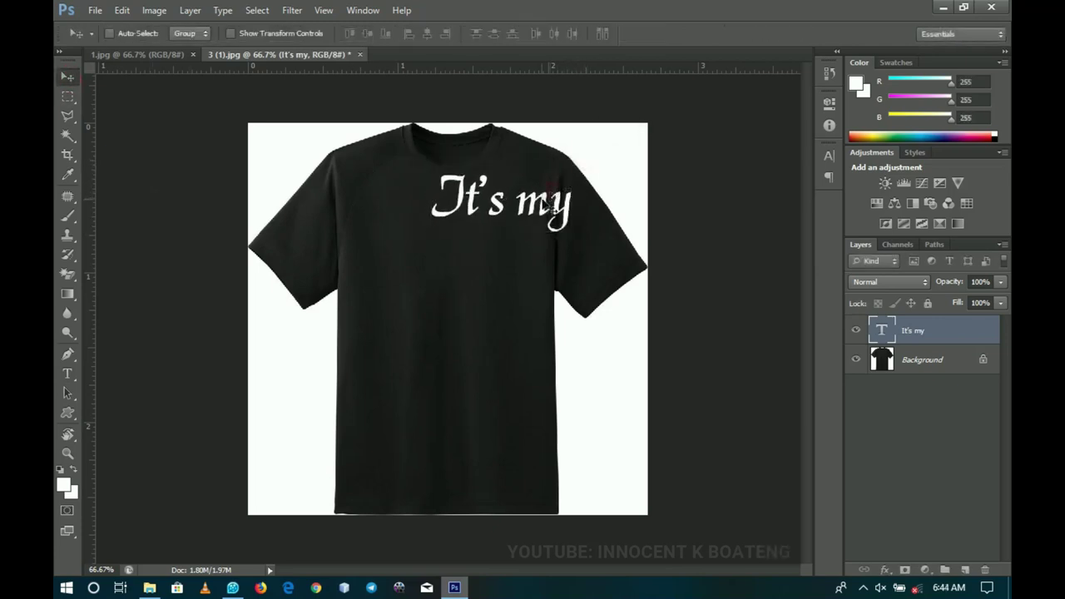
key("z")
left_click(549, 208)
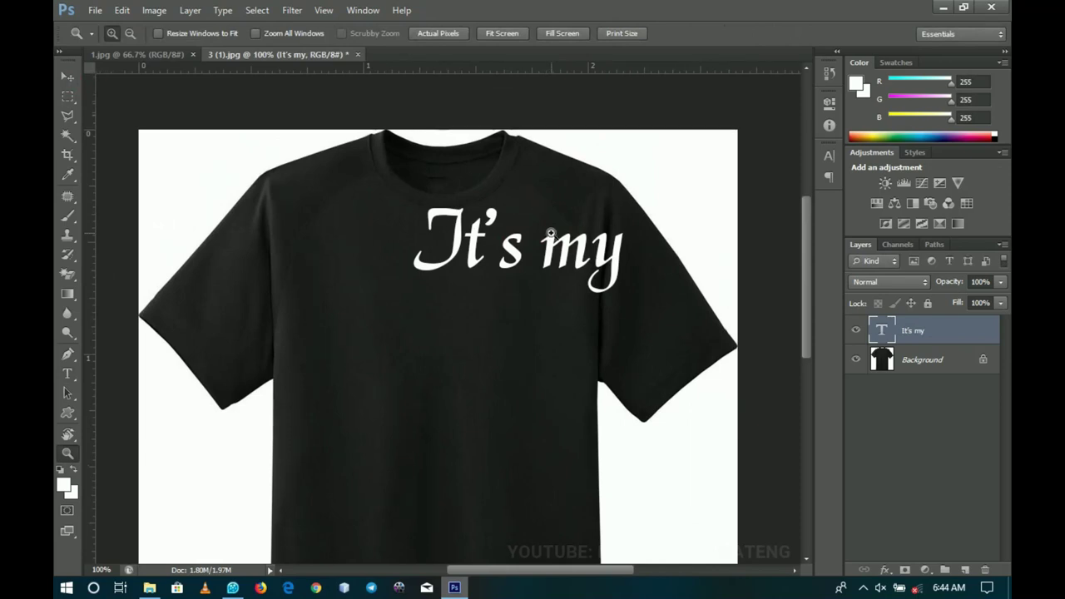
Centre 'It's my' horizontally, move it lower on the chest, and shrink it further
key("ctrl+a")
key("v")
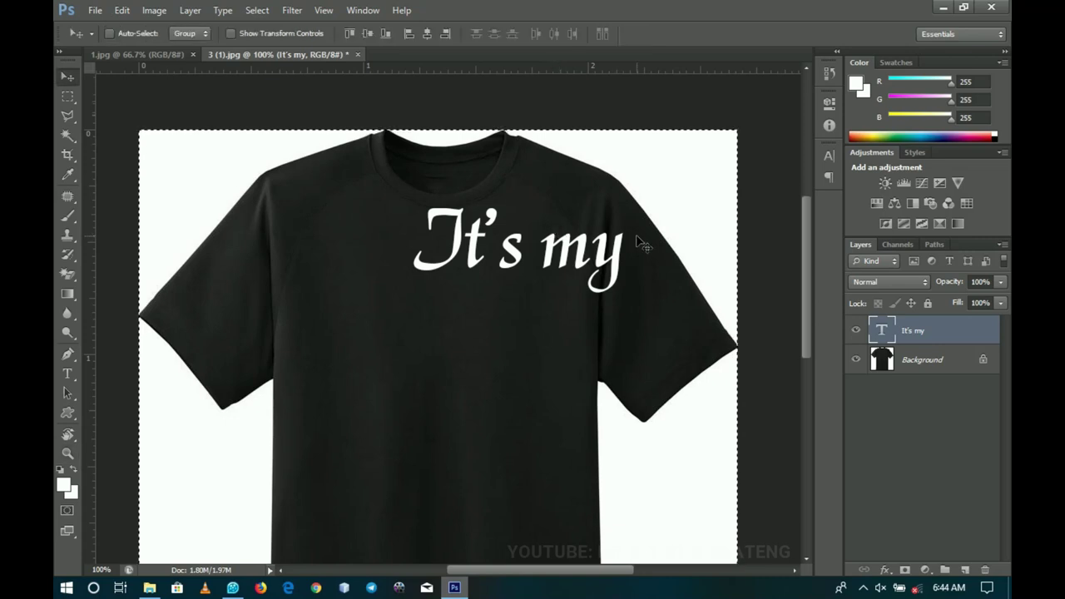
left_click(427, 34)
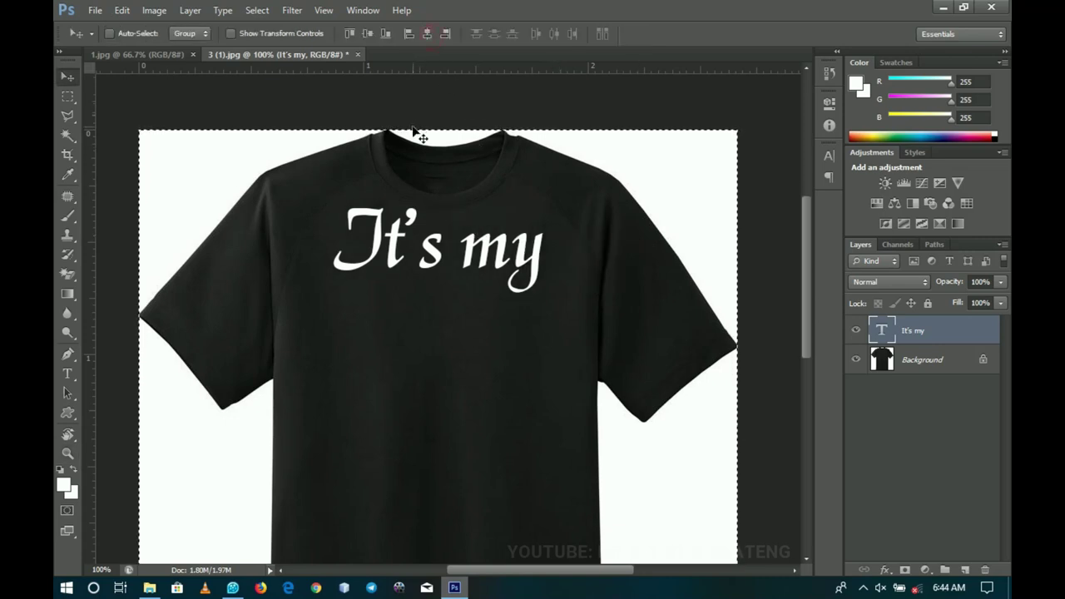
left_click_drag(450, 275, 448, 307)
key("ctrl+d")
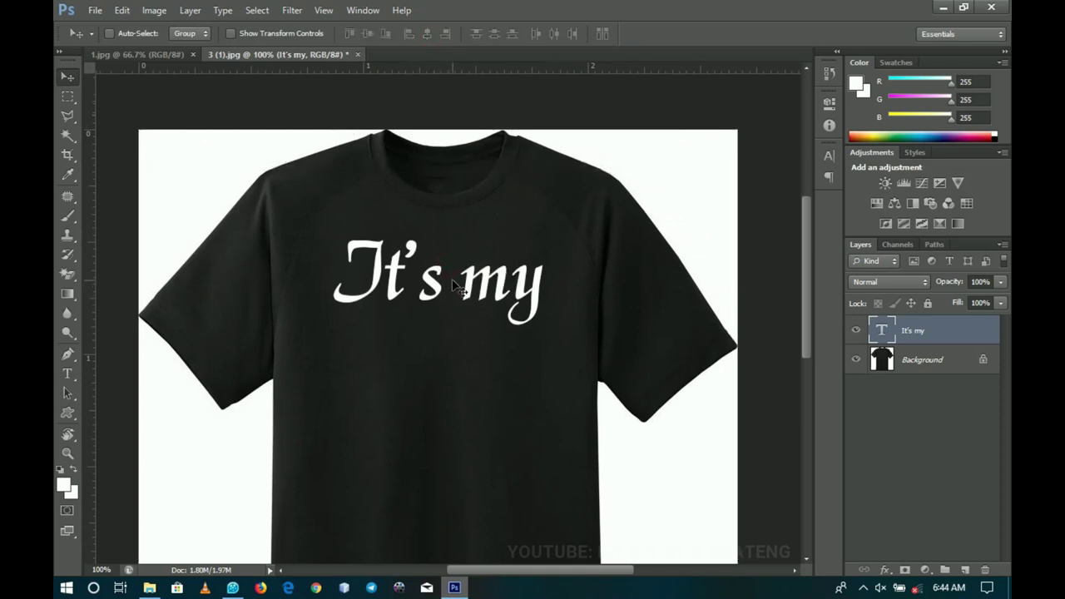
key("ctrl+t")
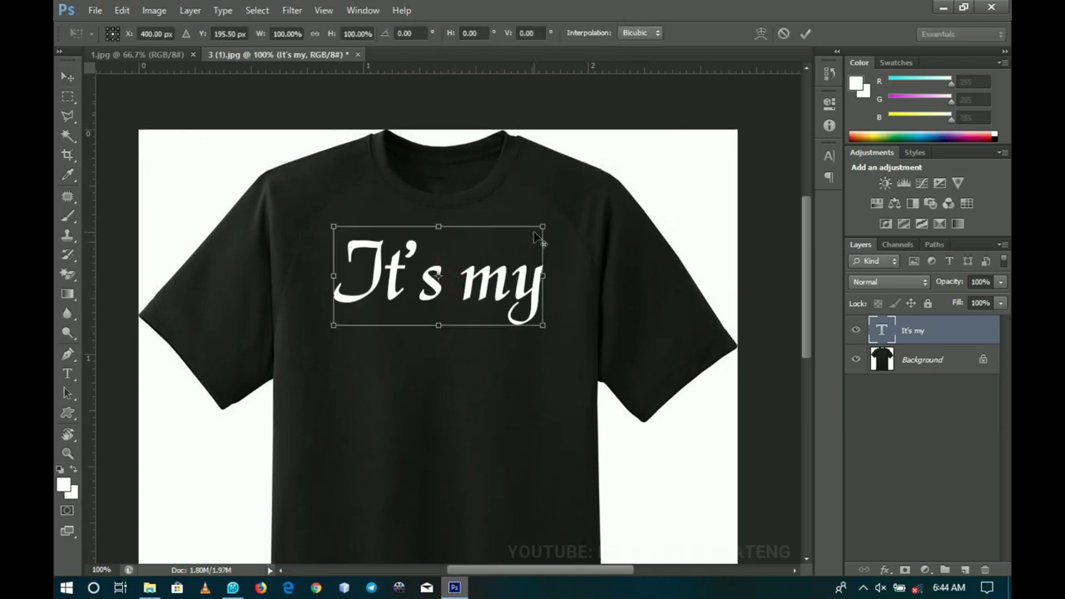
left_click_drag(541, 229, 527, 238)
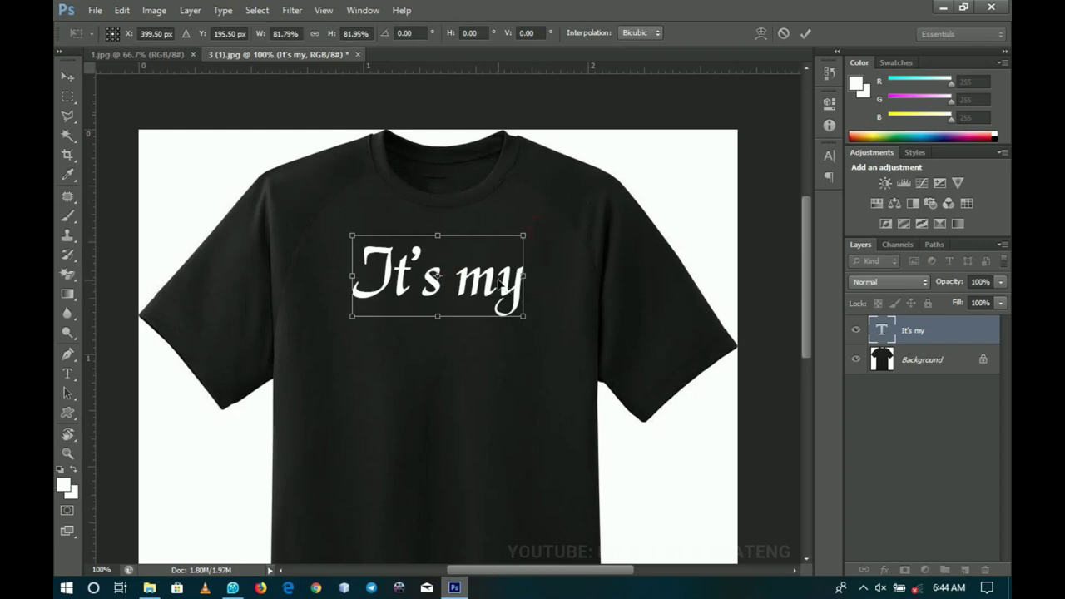
key("Return")
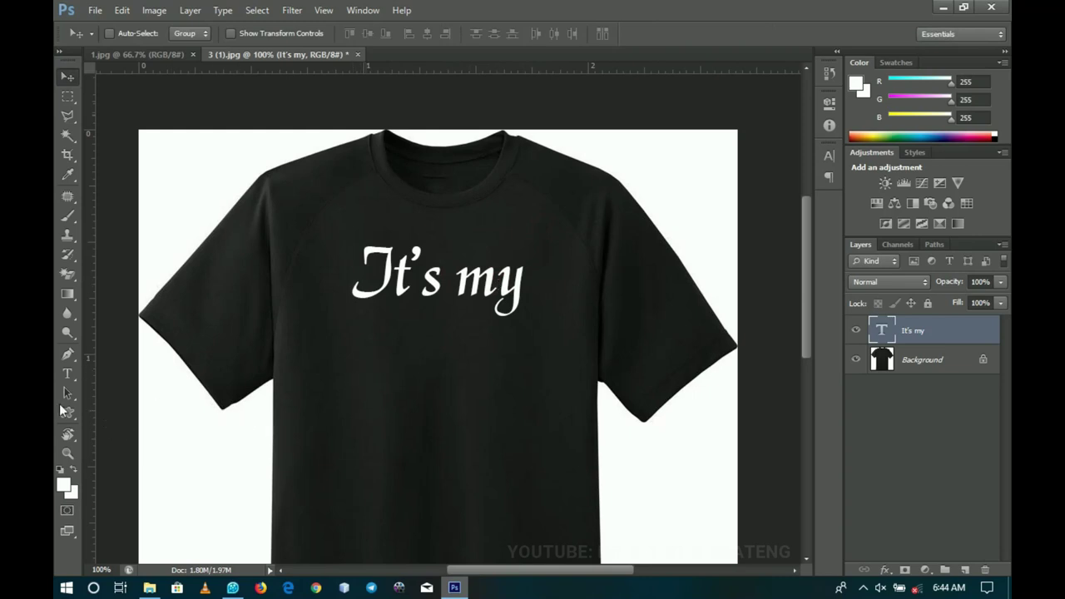
Draw a white rectangle bar just below 'It's my'
left_click(61, 414)
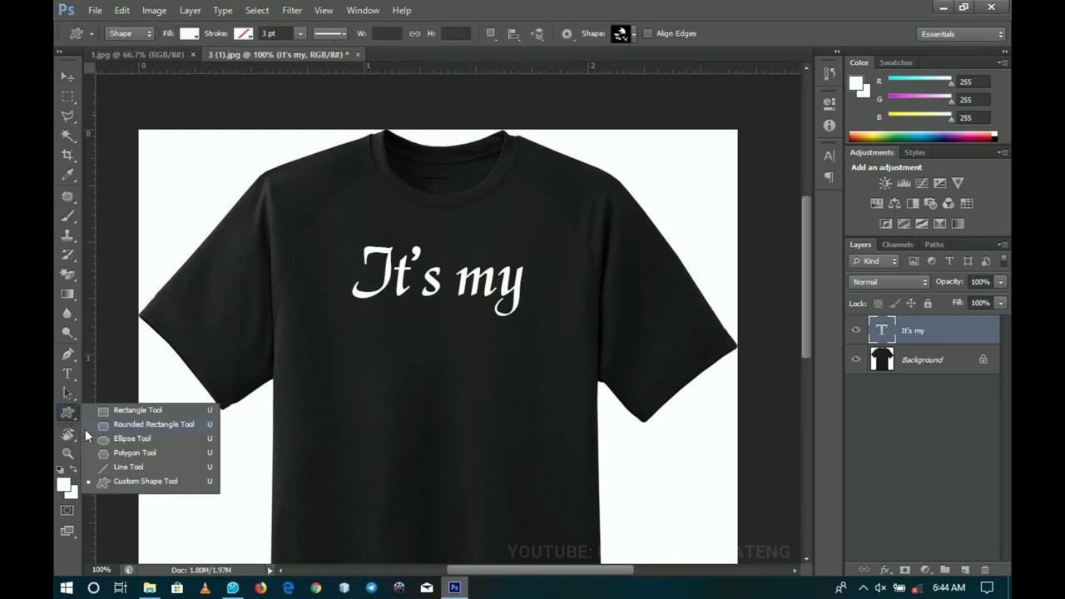
left_click(133, 411)
left_click_drag(356, 305, 527, 340)
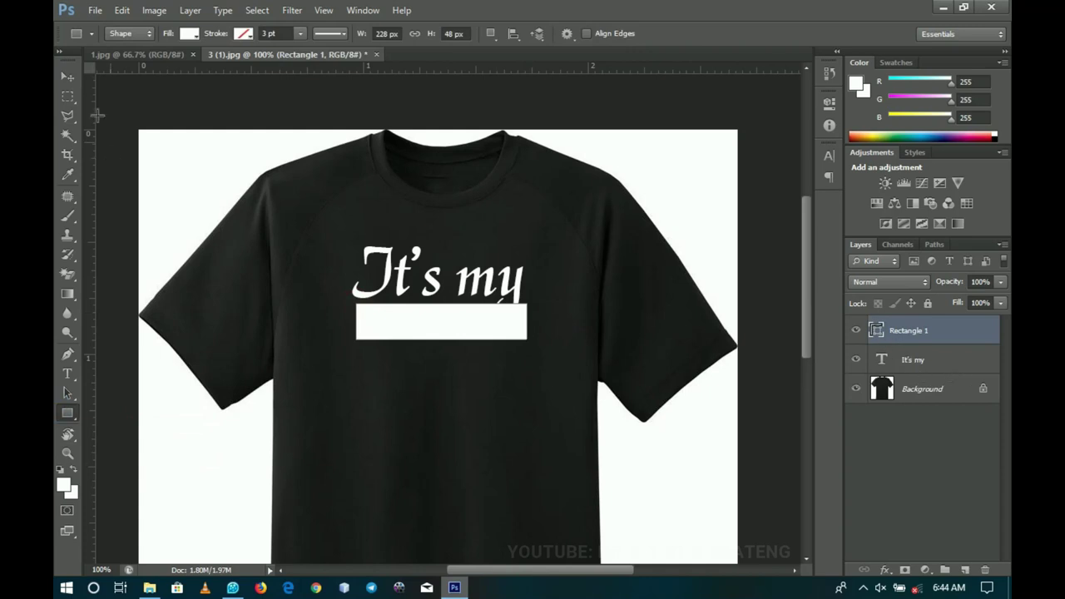
Rasterize the rectangle layer and add a horizontal guide through the bar's middle
left_click(68, 77)
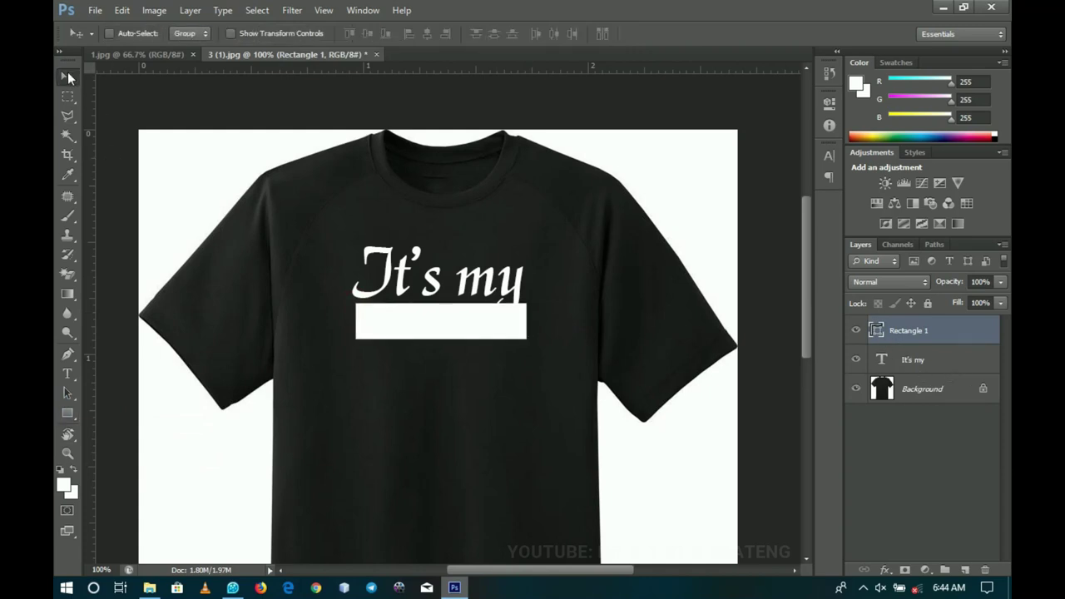
right_click(931, 334)
left_click(830, 173)
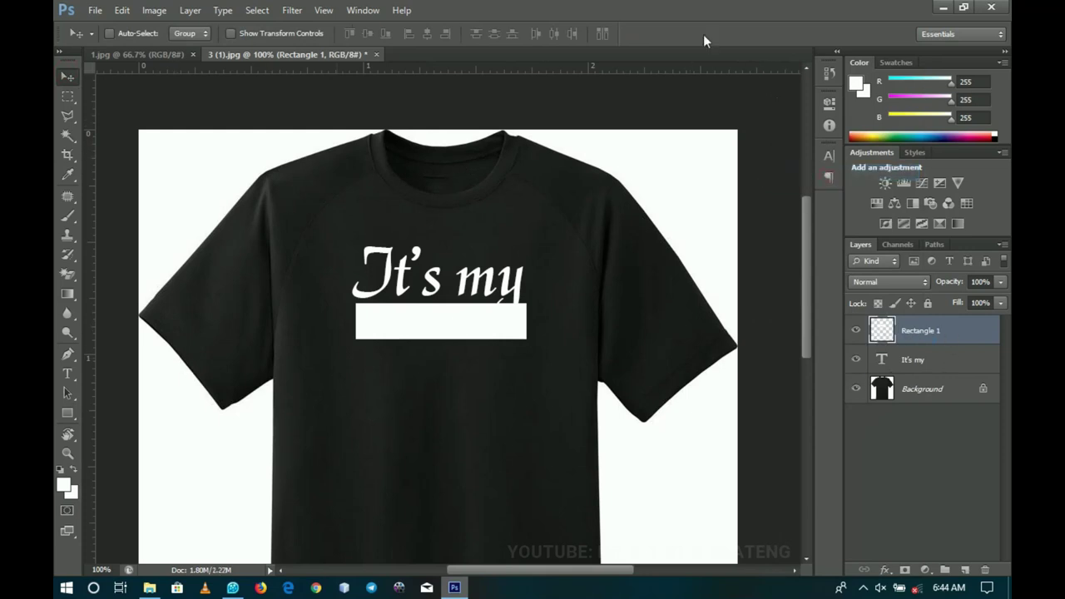
left_click_drag(499, 65, 502, 321)
Zoom in on the white bar's left end
key("z")
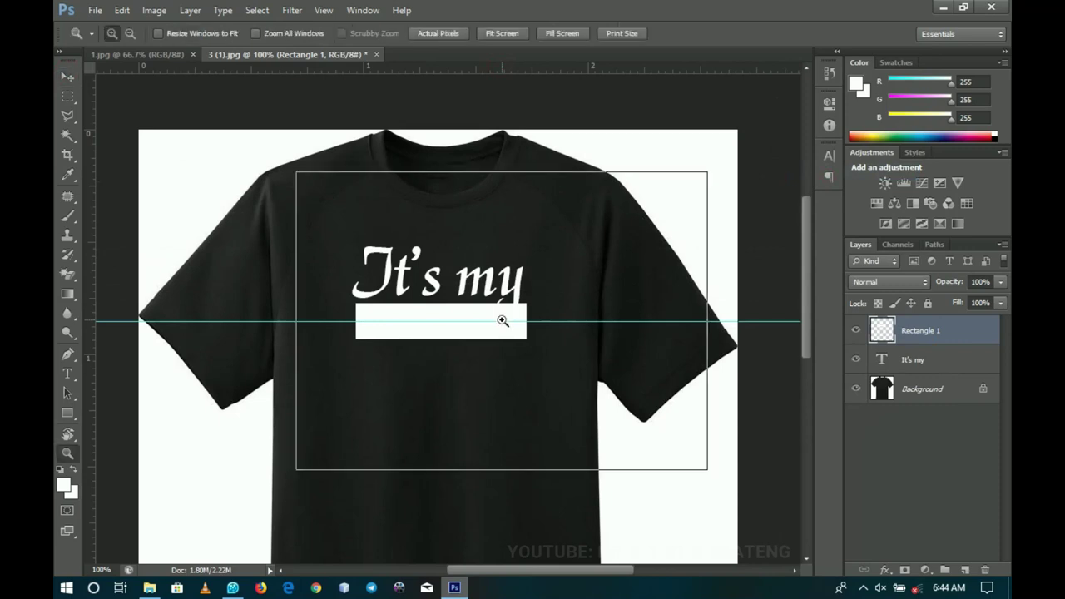
left_click(502, 321)
left_click(361, 309)
left_click_drag(405, 296, 474, 294)
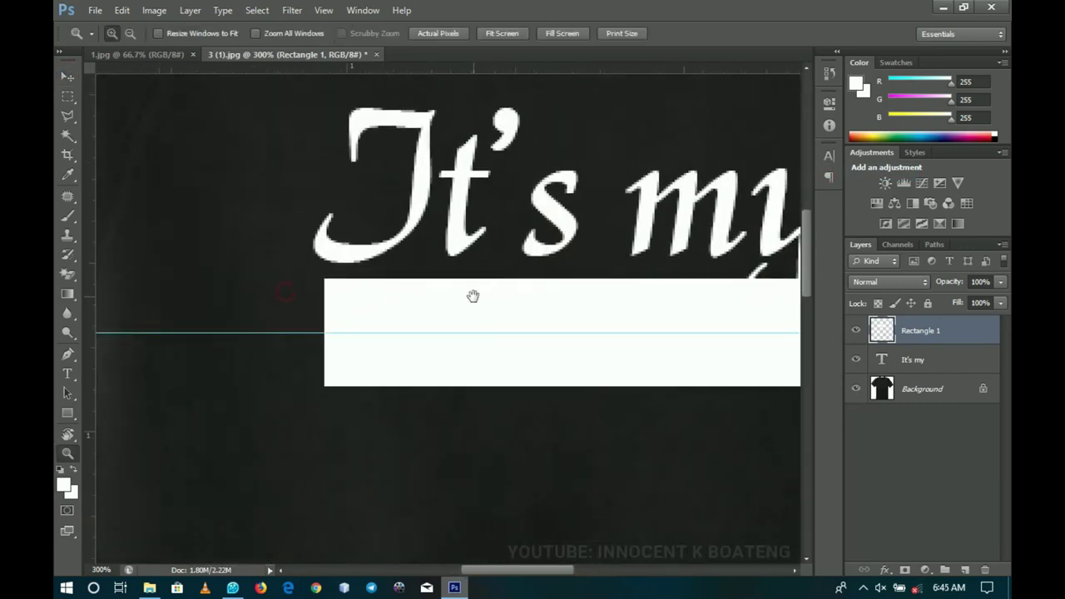
Cut a triangular notch into the bar's left end with the Polygonal Lasso, then zoom out
left_click(68, 116)
left_click(93, 127)
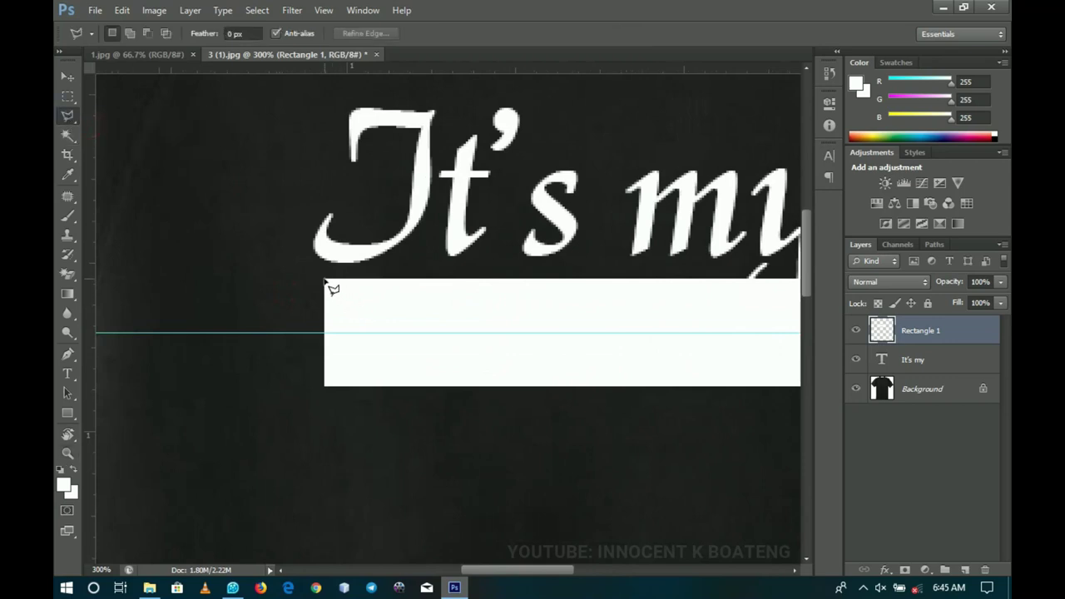
left_click(325, 281)
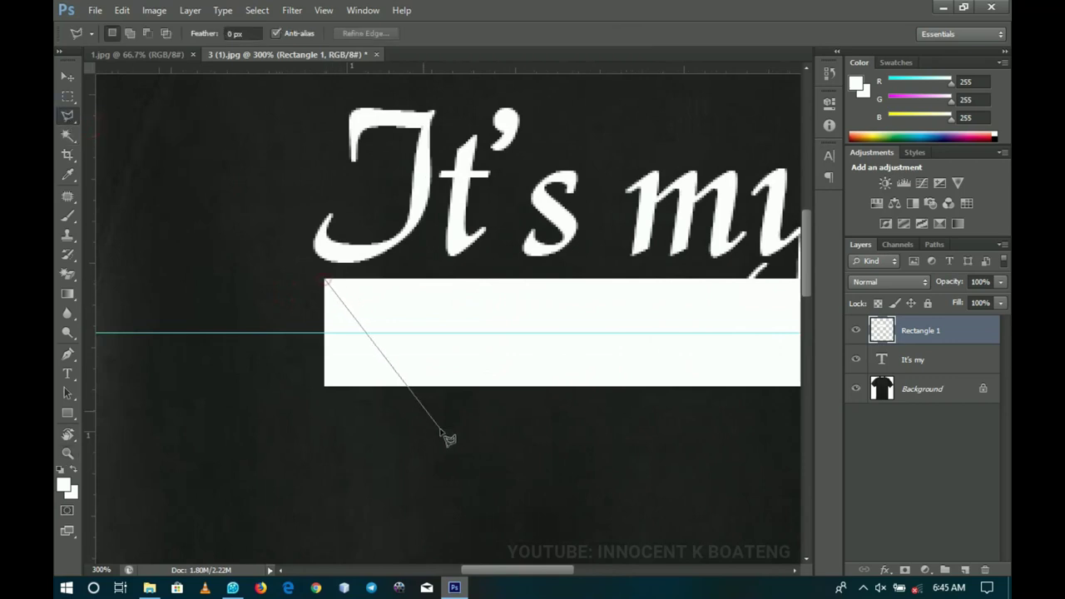
left_click(379, 332)
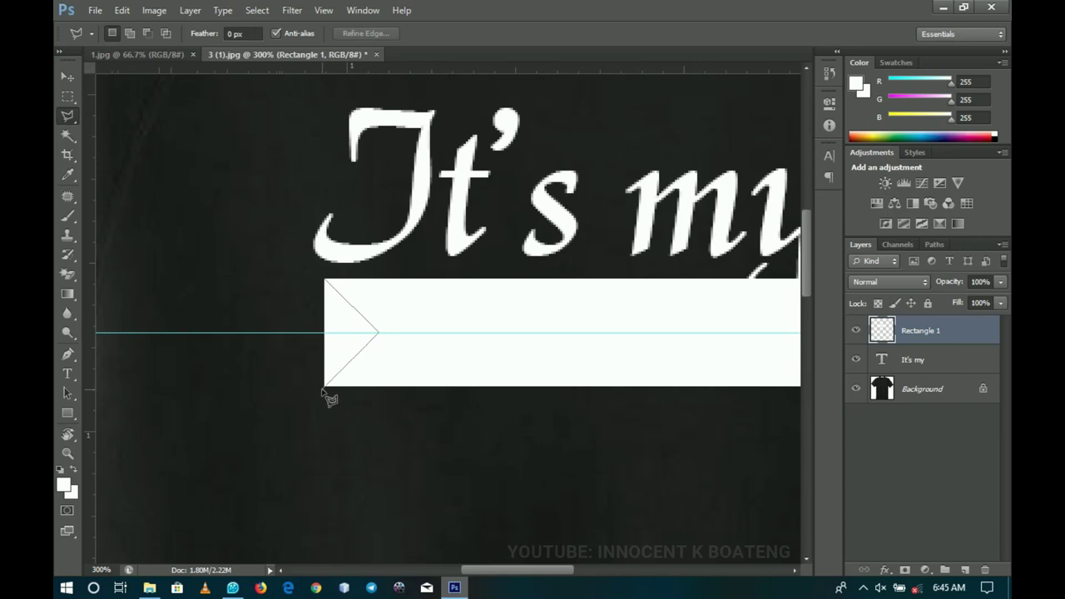
left_click(324, 386)
double_click(324, 308)
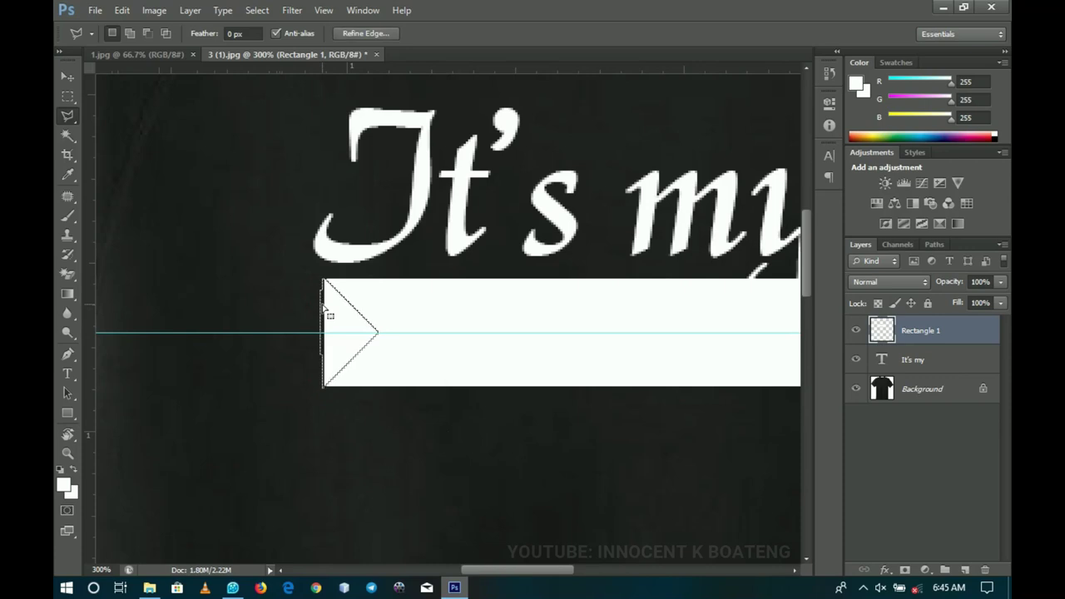
key("Delete")
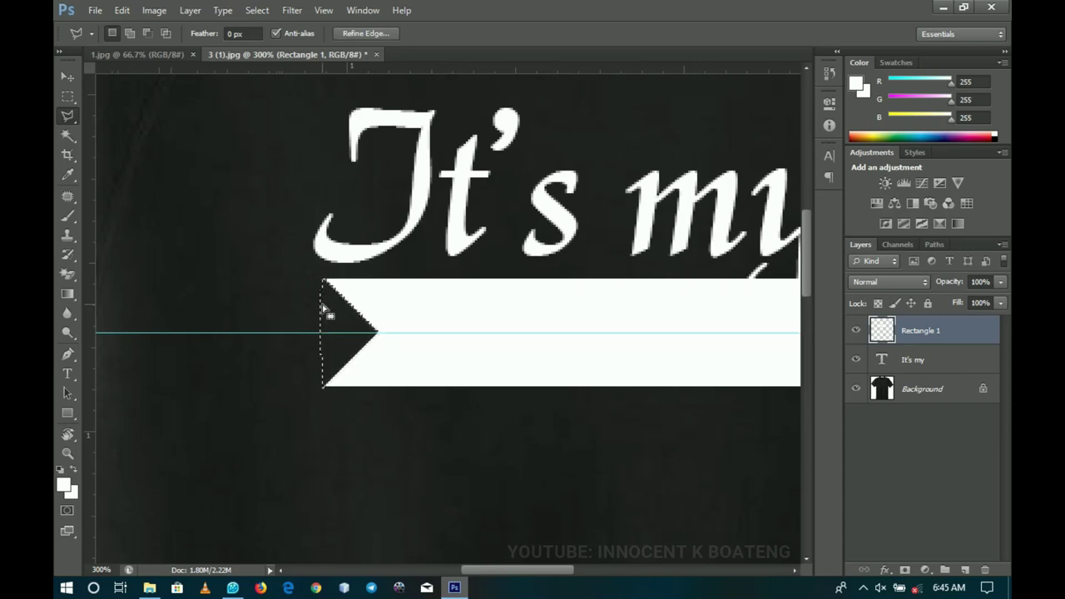
key("ctrl+d")
key("z")
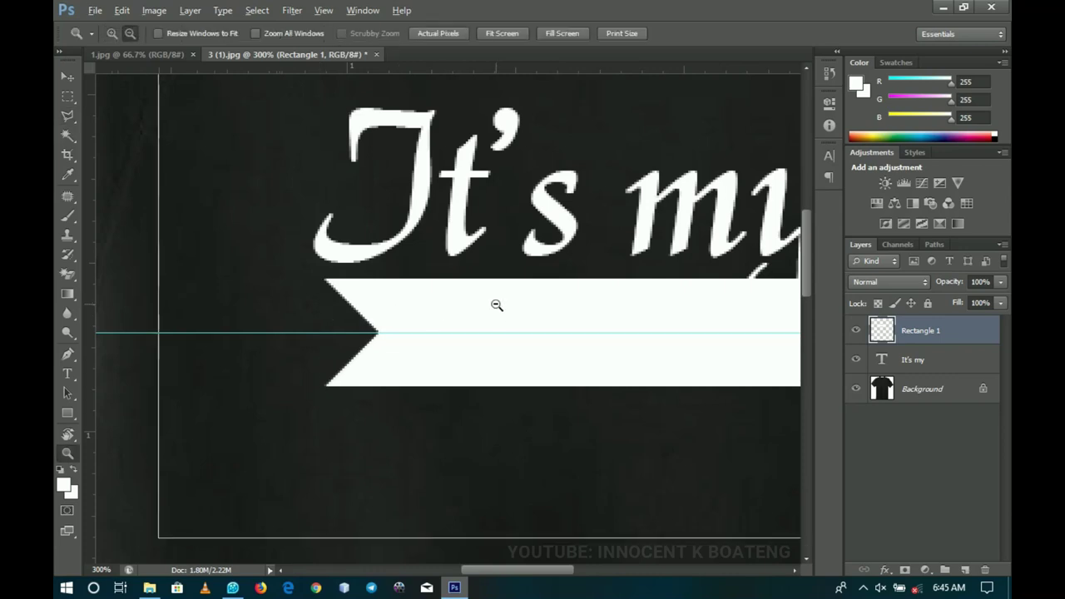
left_click(497, 304, "alt")
Delete the banner's right half with a rectangular marquee, leaving the short notched piece
left_click(497, 304, "alt")
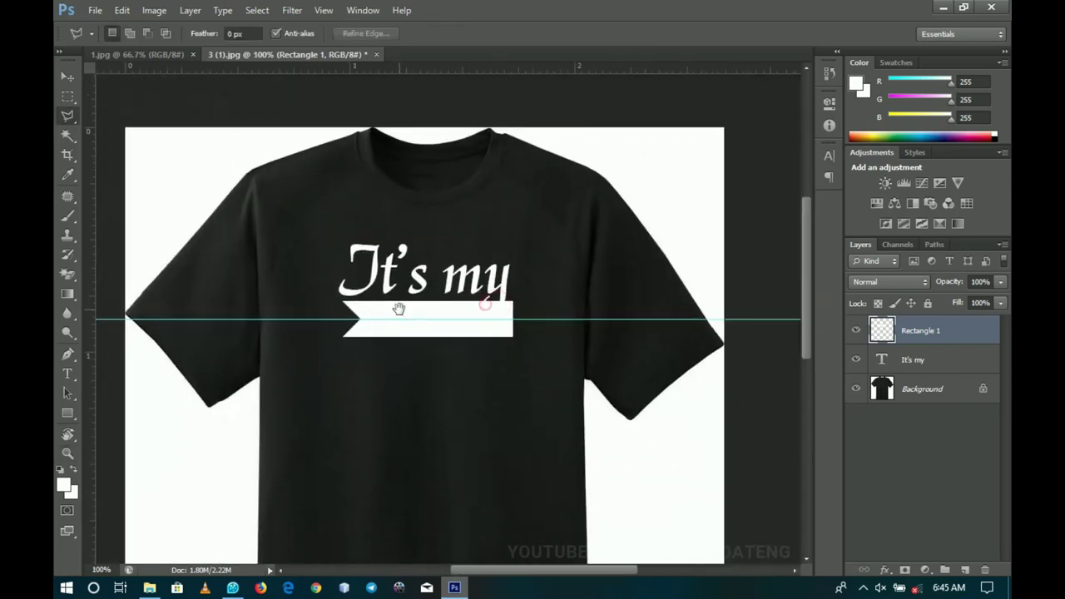
left_click(66, 98)
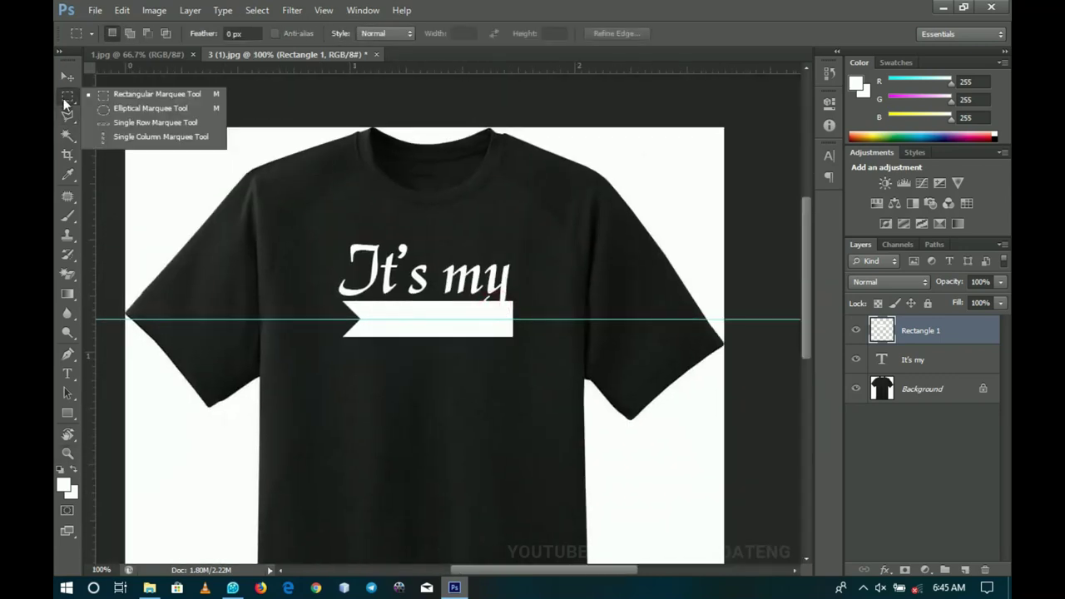
left_click(125, 97)
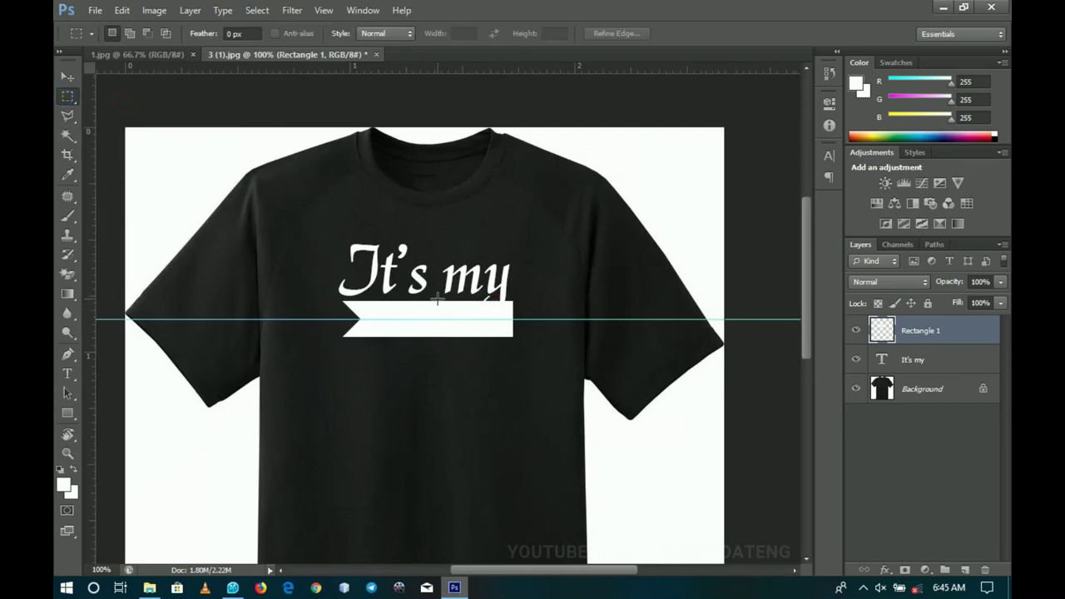
left_click_drag(437, 300, 558, 372)
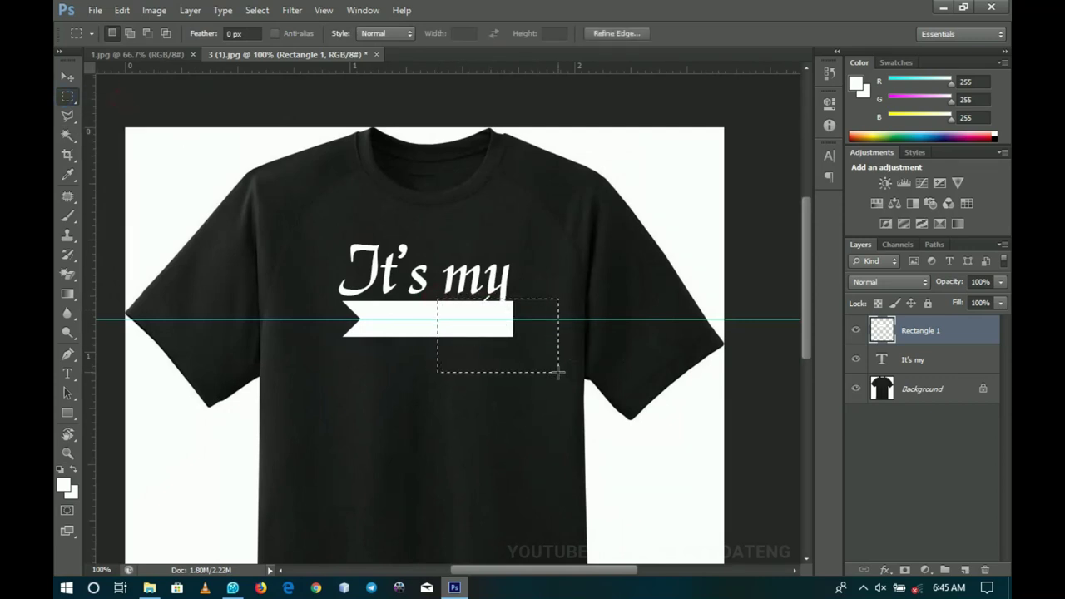
left_click(431, 311)
mouse_move(425, 285)
left_mouse_down()
mouse_move(555, 390)
mouse_move(524, 363)
left_mouse_up()
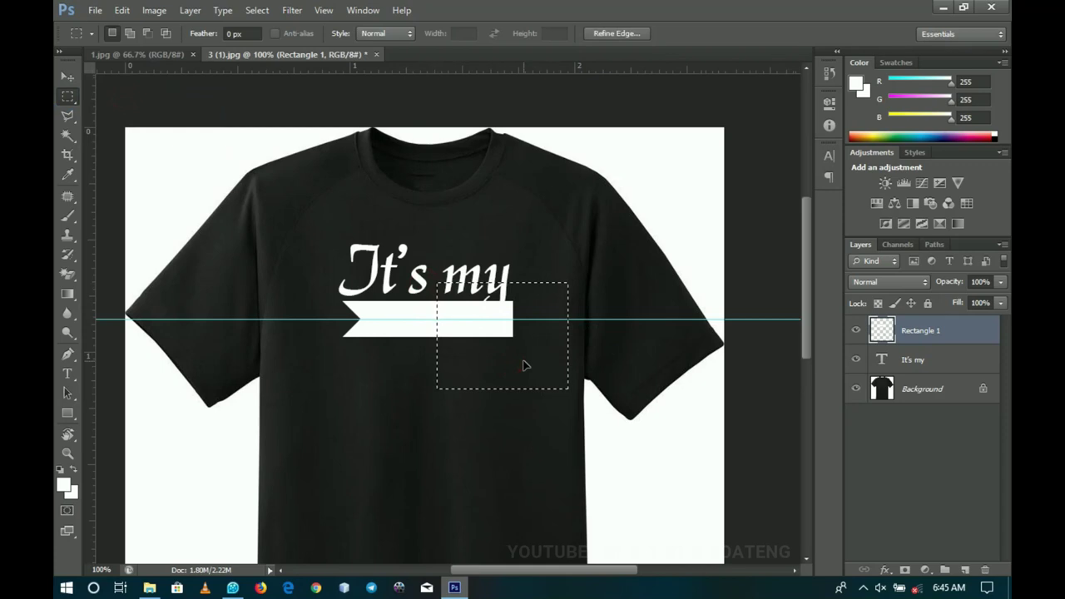
key("Delete")
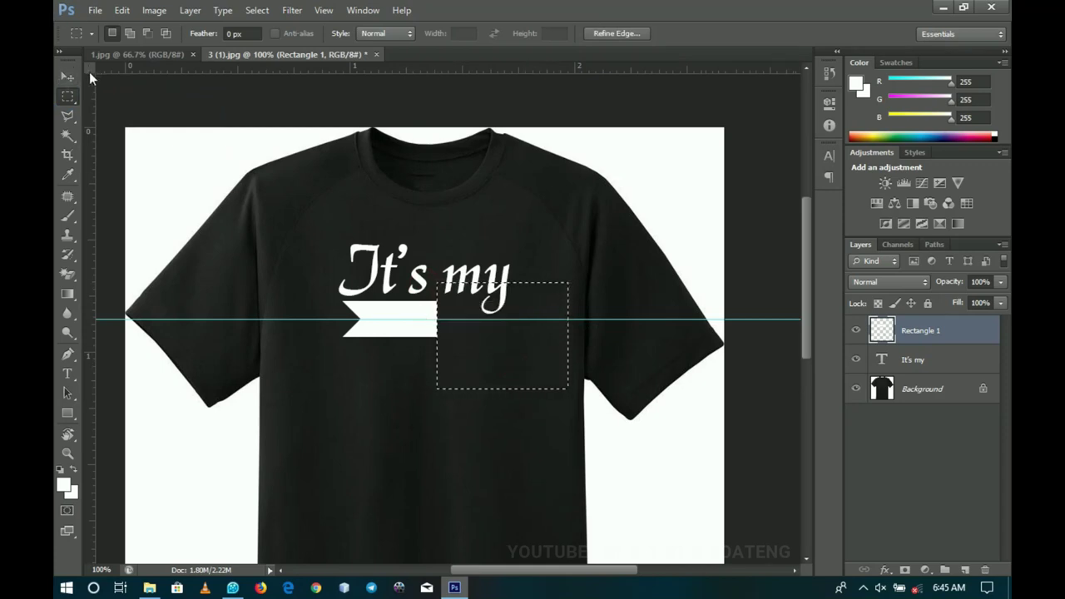
left_click(71, 75)
key("ctrl+d")
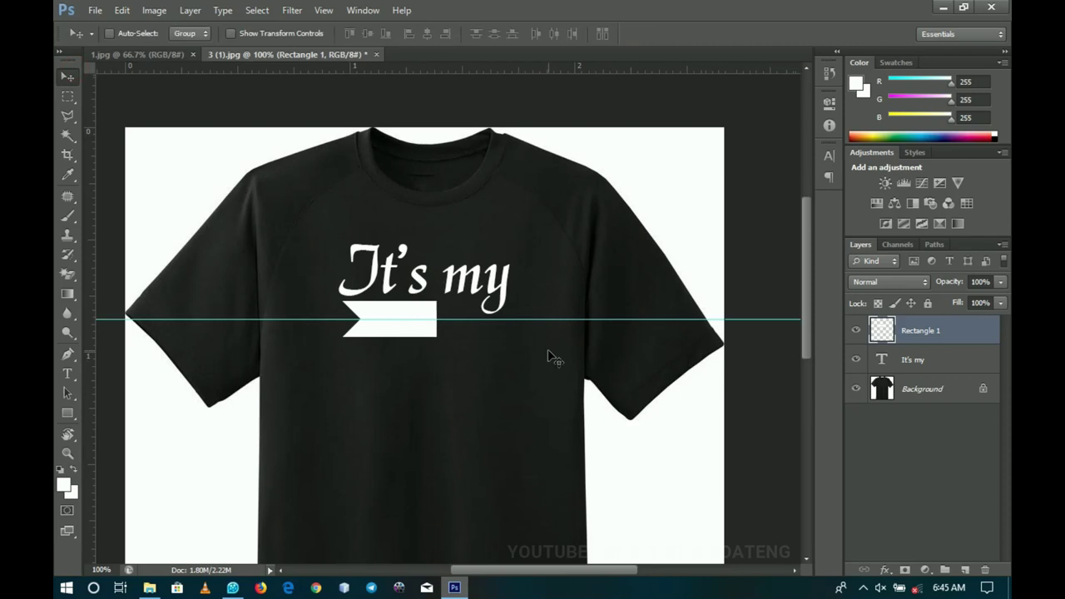
Duplicate the notched piece, flip it horizontally, and slide it right as the ribbon's other end
key("ctrl+j")
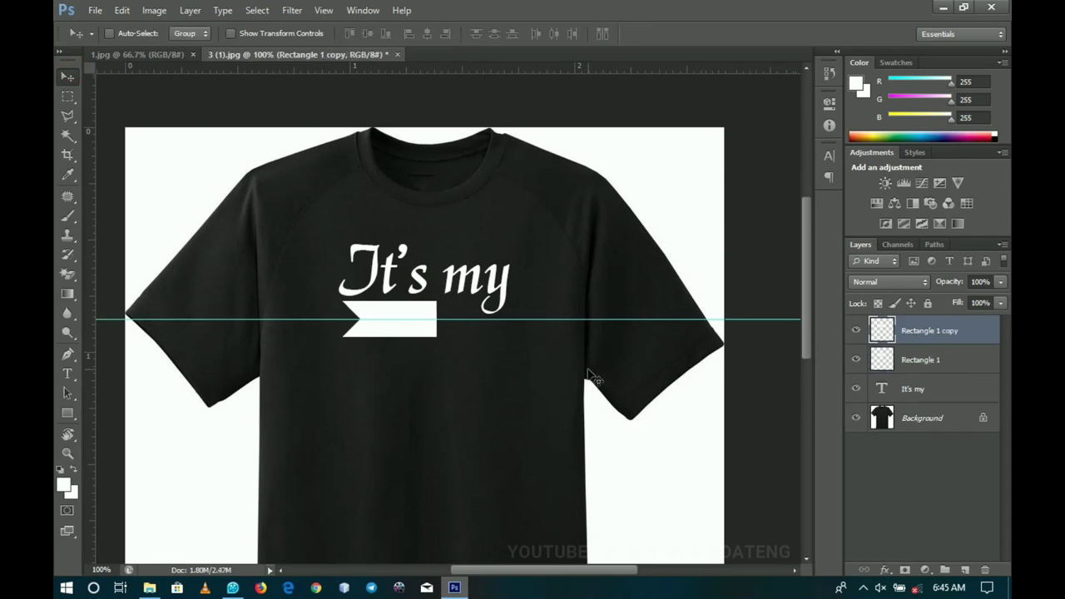
key("ctrl+t")
right_click(399, 314)
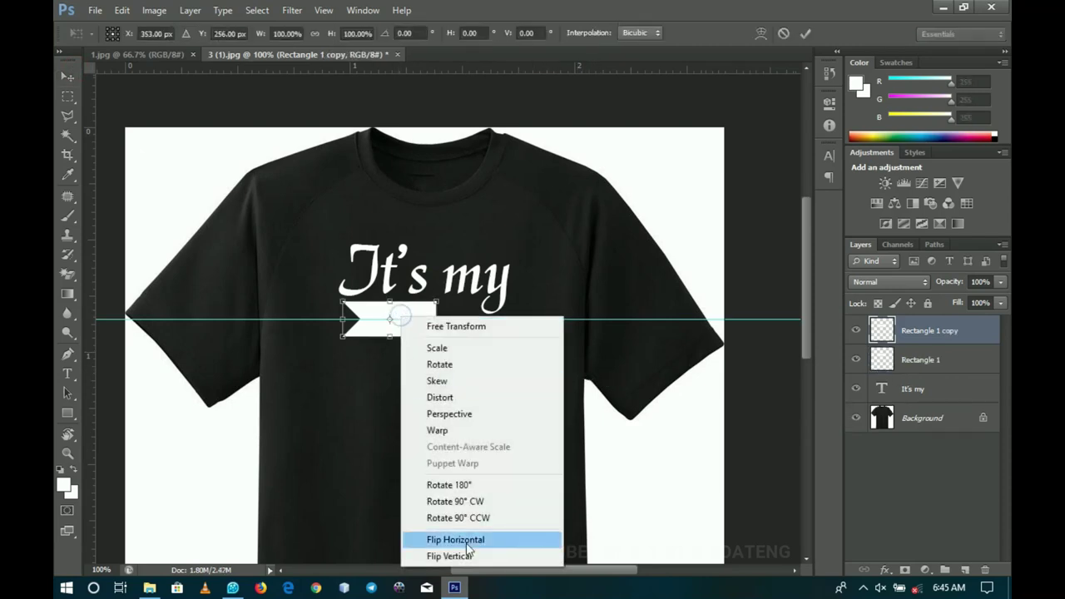
left_click(466, 541)
double_click(414, 318)
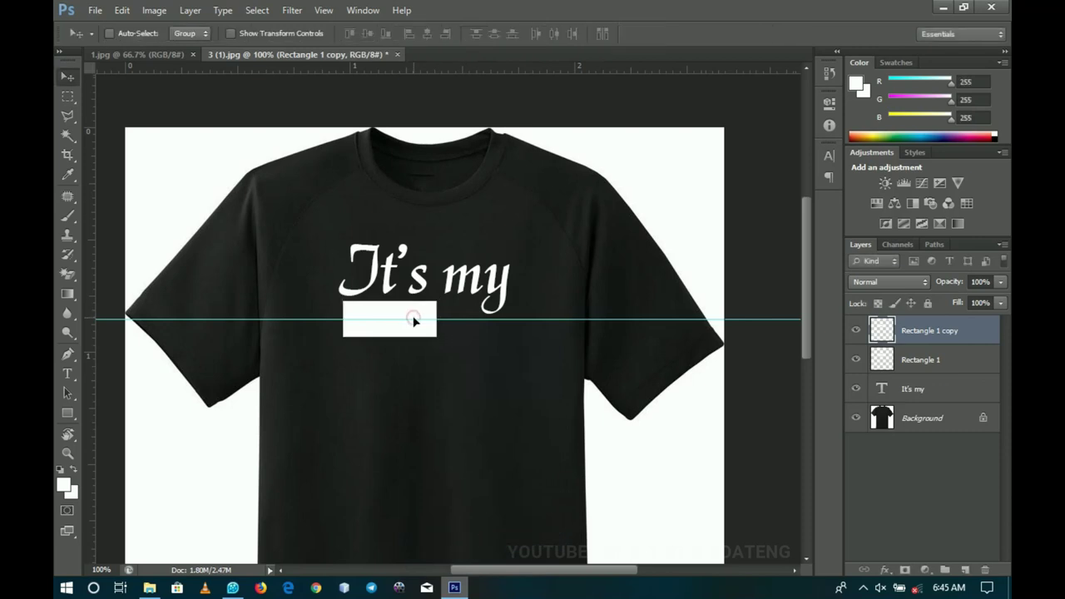
mouse_move(408, 354)
left_mouse_down()
mouse_move(513, 346)
mouse_move(503, 351)
left_mouse_up()
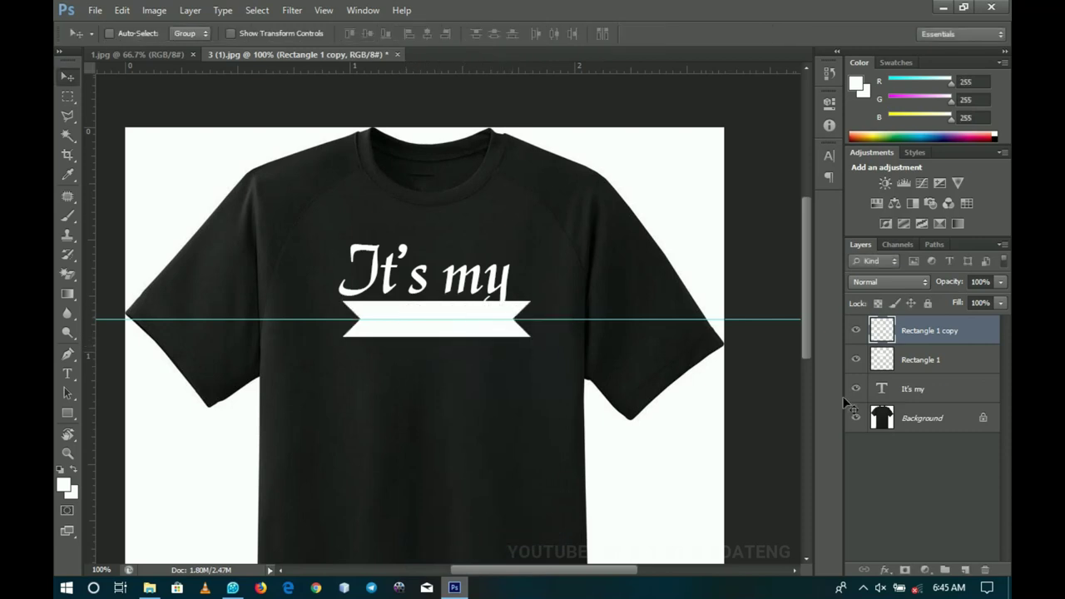
Merge both banner pieces, centre the ribbon horizontally, and nudge it down slightly
left_click(949, 364, "shift")
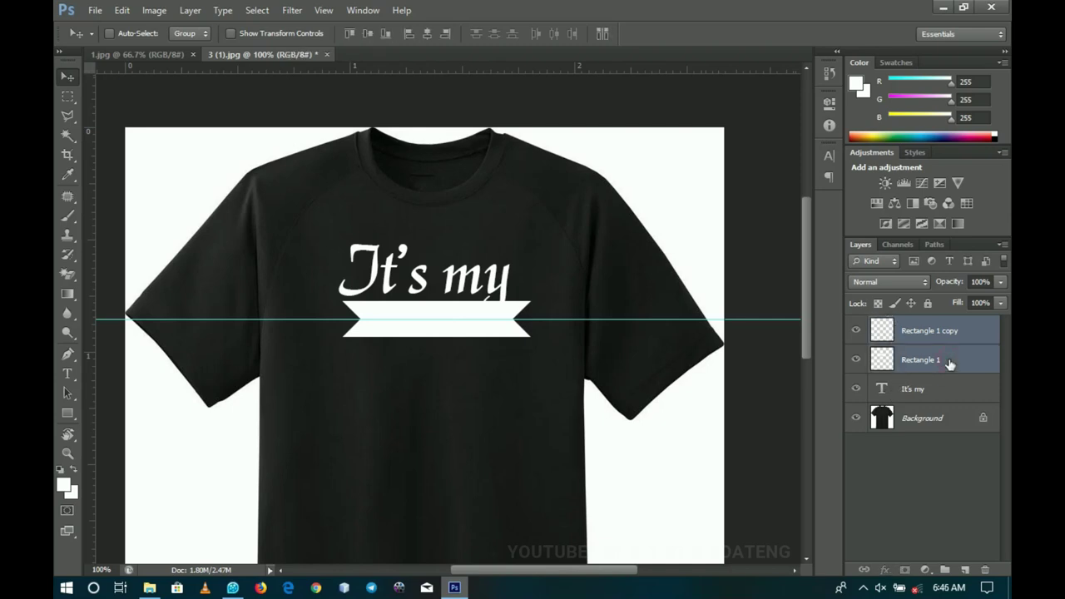
key("ctrl+e")
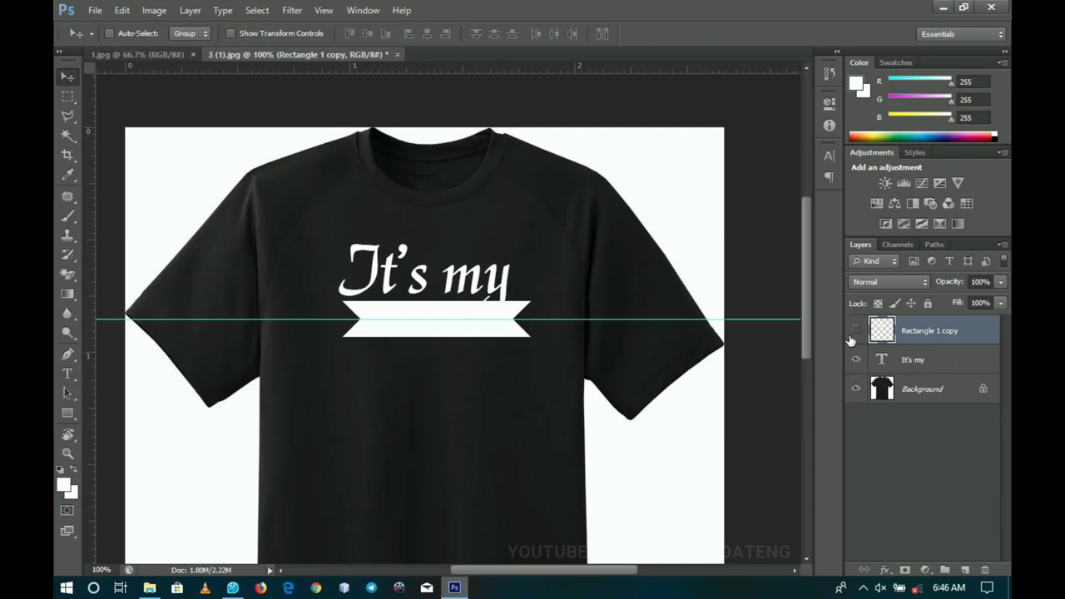
left_click(856, 331)
left_click(854, 332)
key("ctrl+a")
left_click(432, 37)
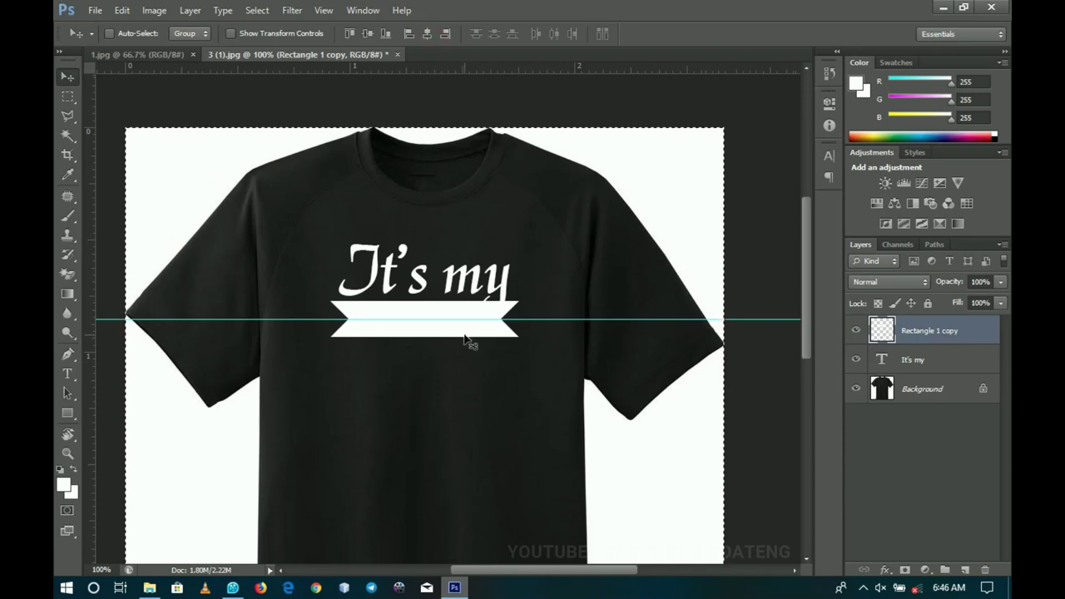
key("ctrl+d")
key("Down")
key("Down")
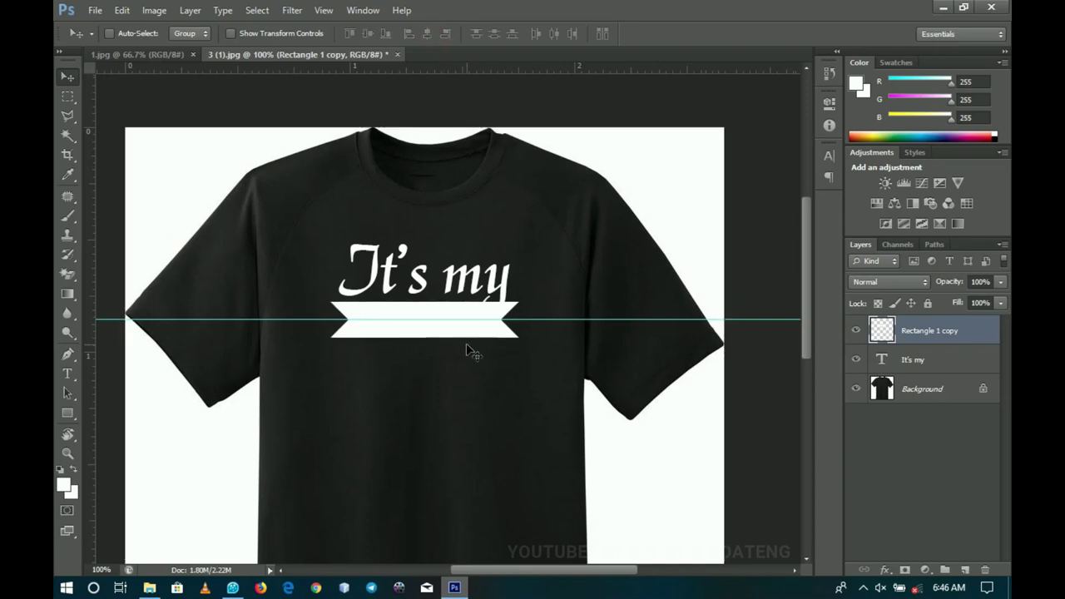
Type BIRTHDAY in League Spartan Bold below the banner
key("t")
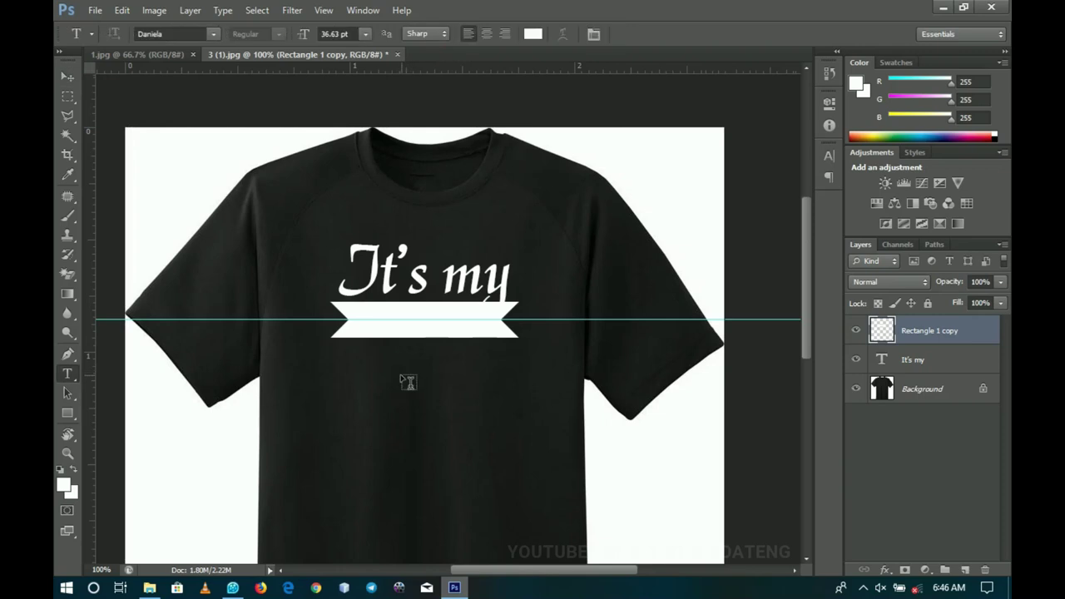
left_click(403, 380)
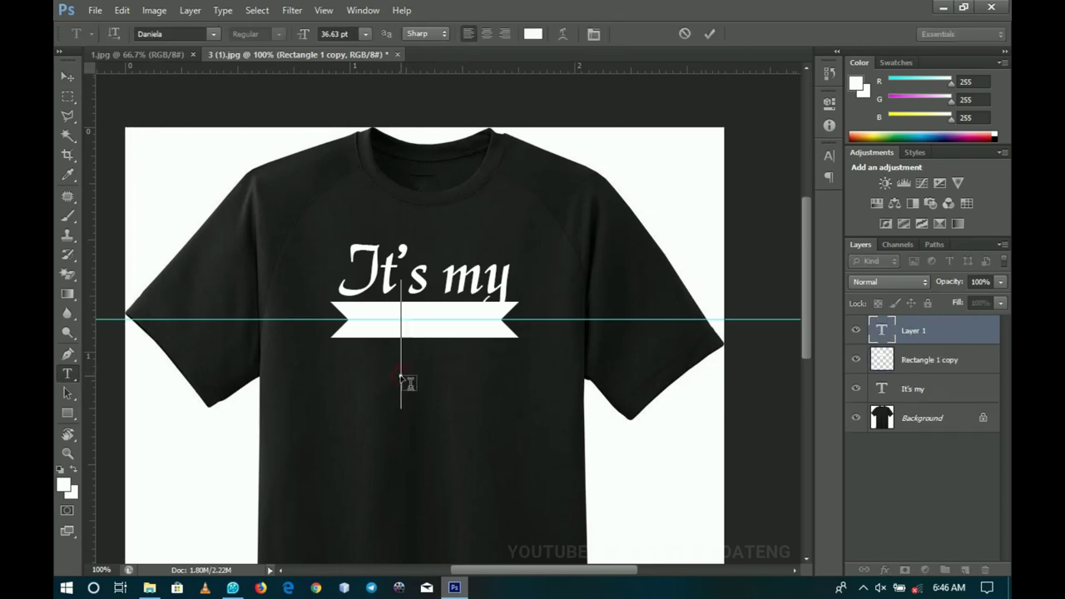
type("BI")
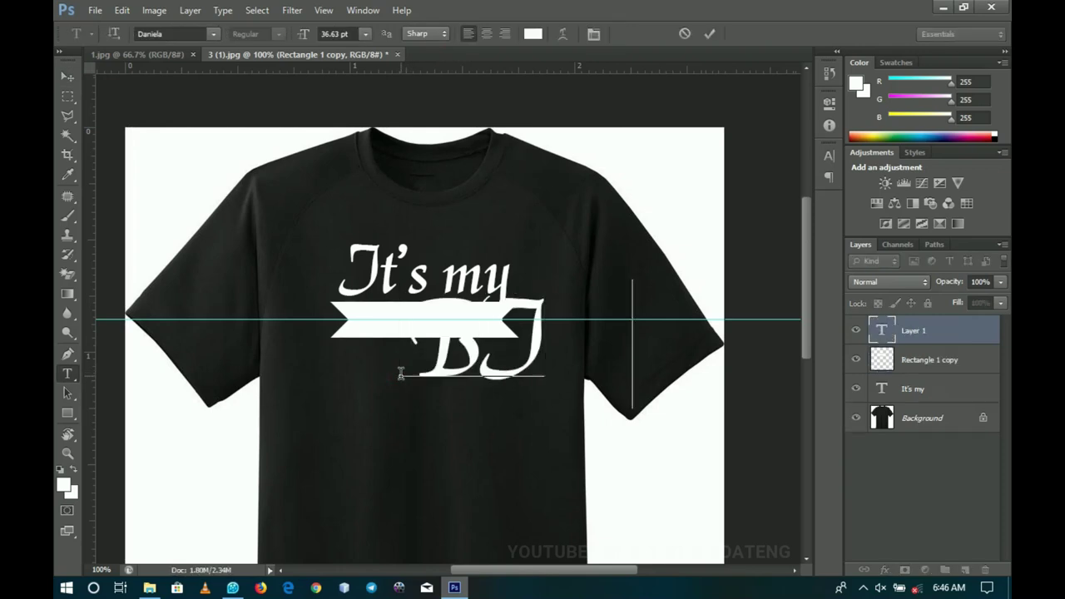
type("RT")
key("ctrl+a")
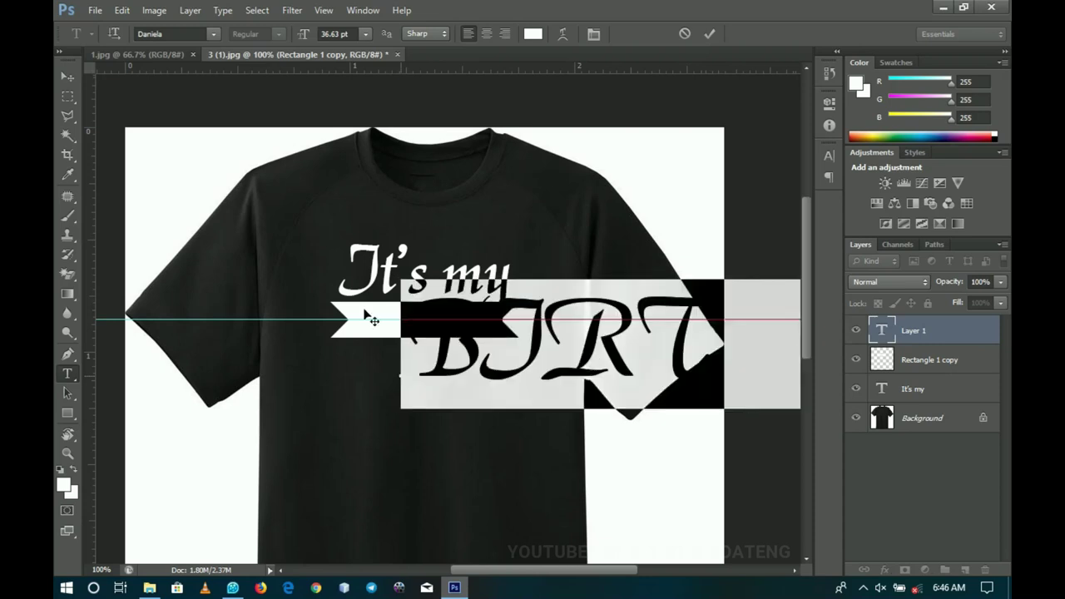
type("League Spartan ...")
key("Return")
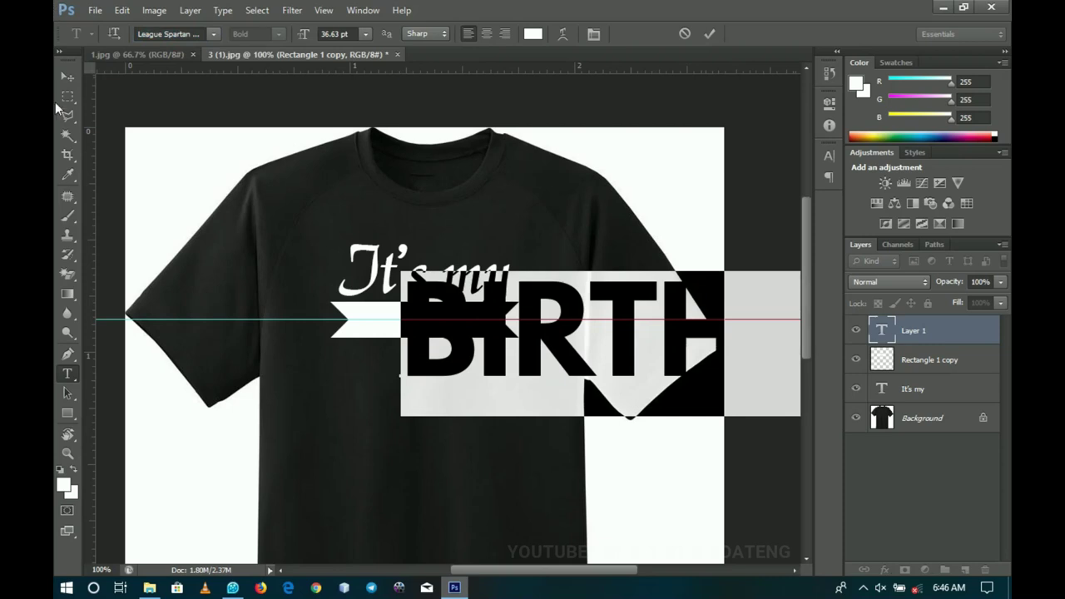
left_click(70, 80)
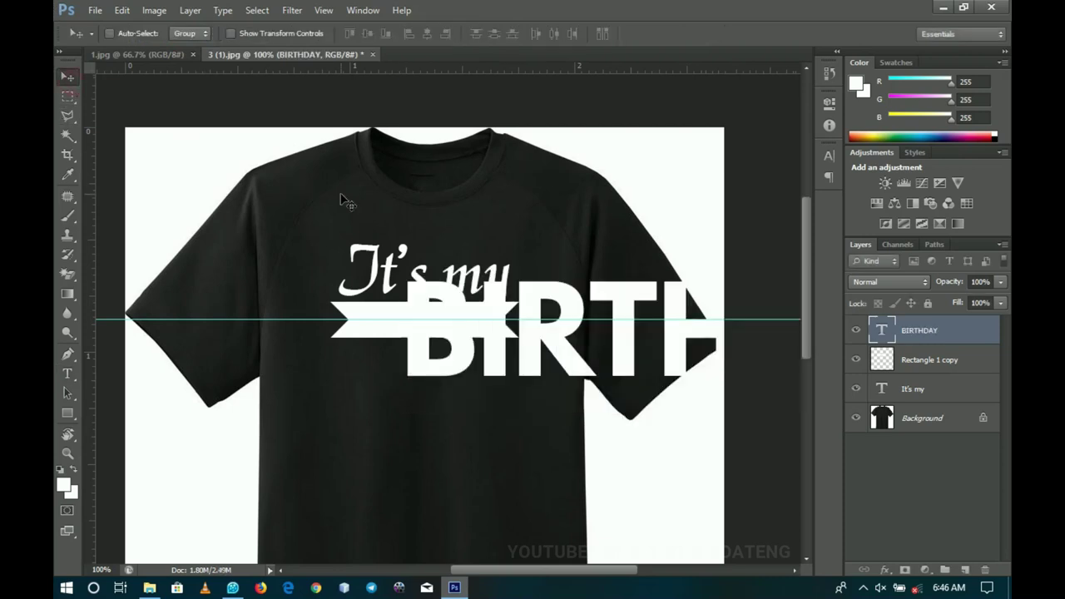
Shrink BIRTHDAY to fit, recolour it dark grey #1f1f1f, and position it on the ribbon
key("ctrl+t")
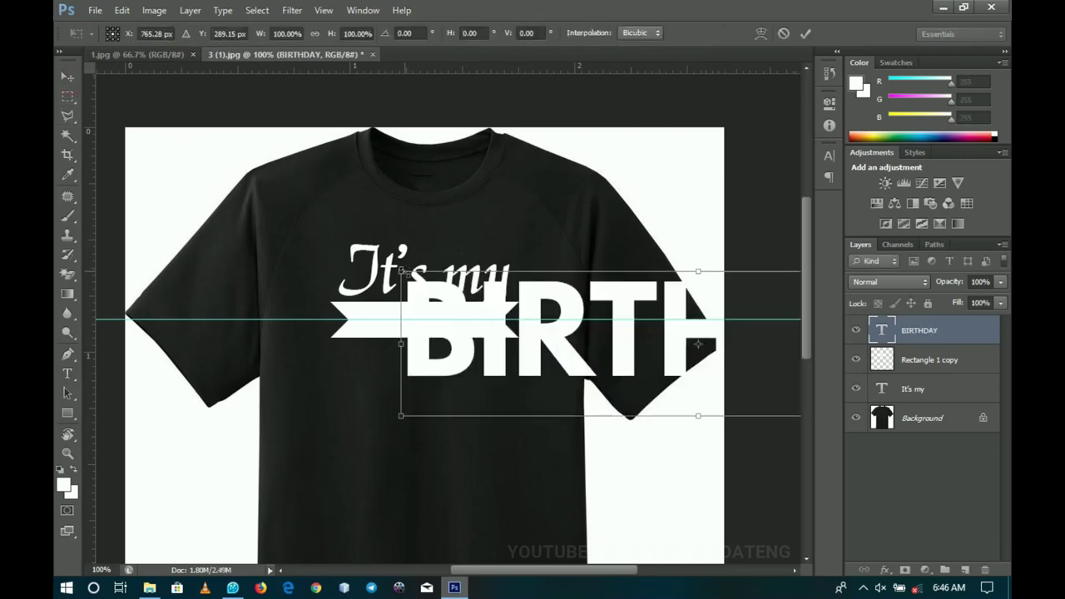
mouse_move(401, 271)
left_mouse_down()
mouse_move(621, 318)
mouse_move(398, 326)
left_mouse_up()
key("Return")
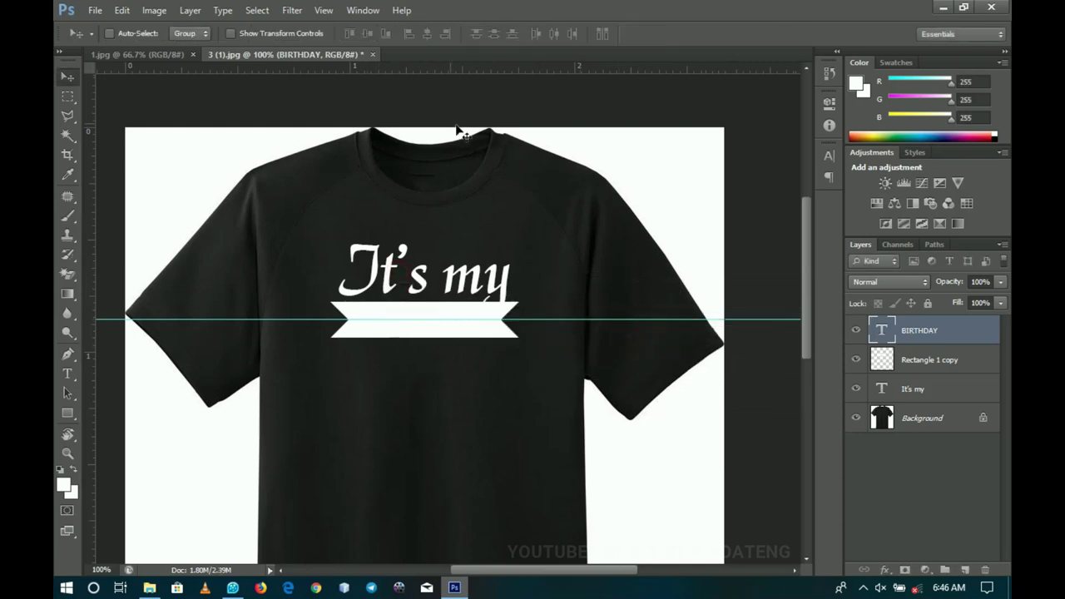
double_click(883, 330)
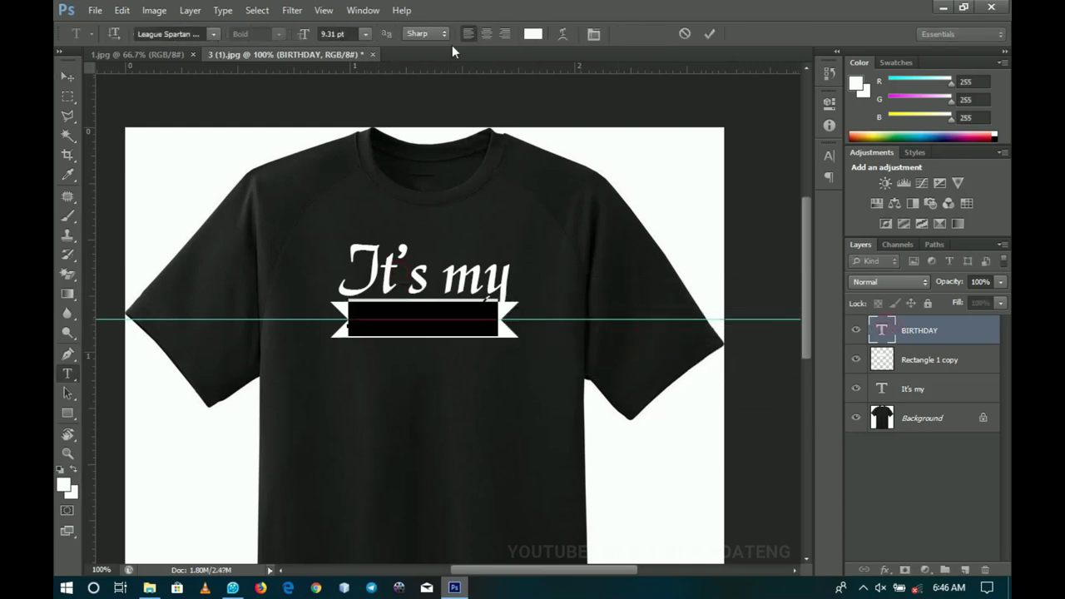
left_click(531, 34)
left_click(508, 358)
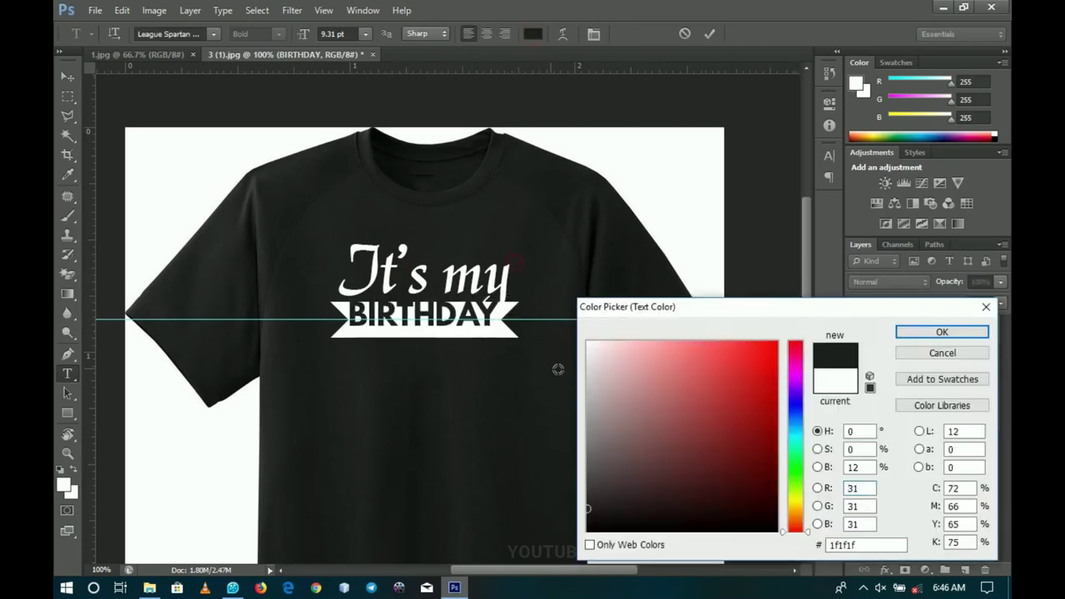
left_click(939, 353)
left_click(67, 96)
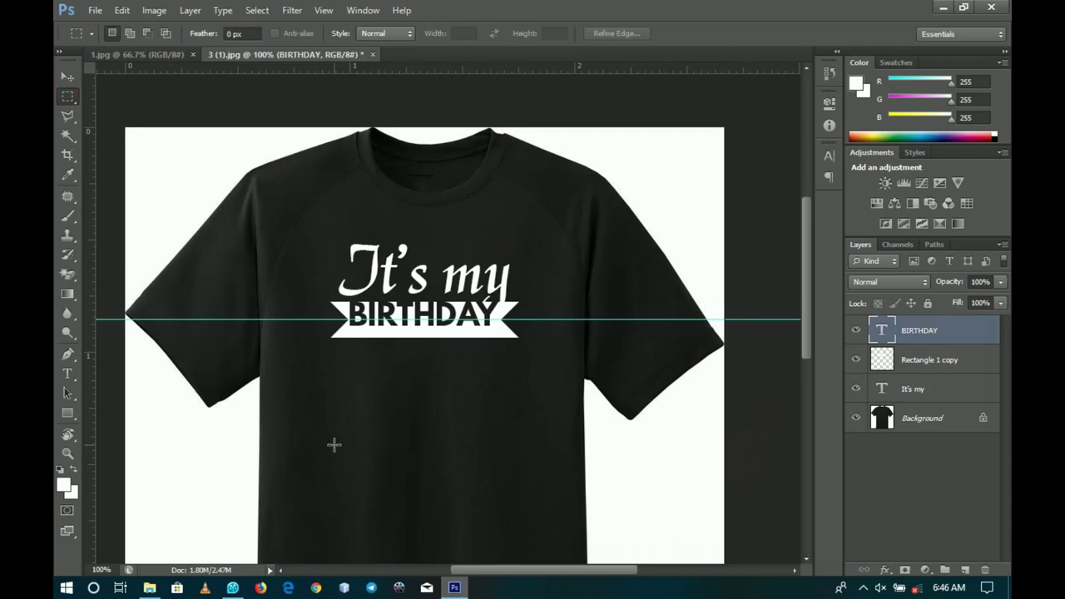
key("v")
left_click_drag(334, 445, 337, 450)
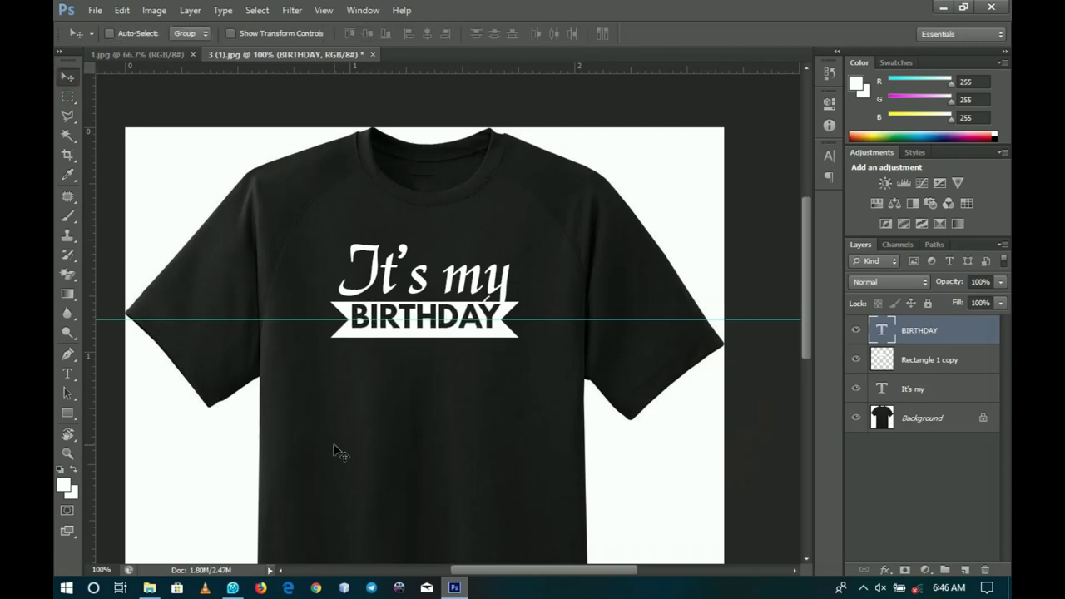
Duplicate BIRTHDAY below the banner and change it to white '- I'M ACCEPTING' text
key("Down")
key("Down")
key("Down")
key("Down")
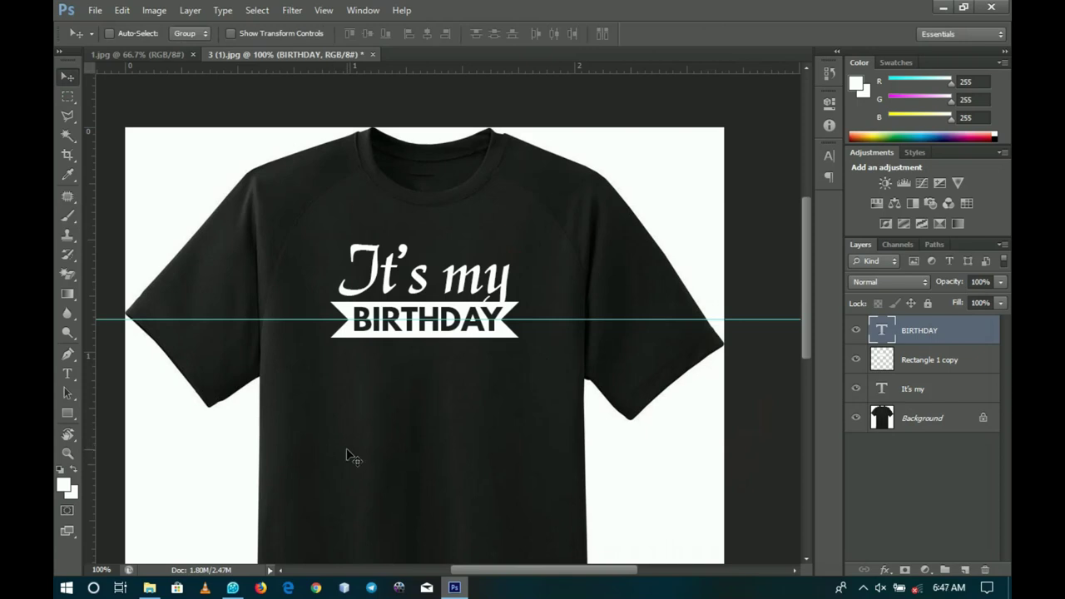
key("ctrl+j")
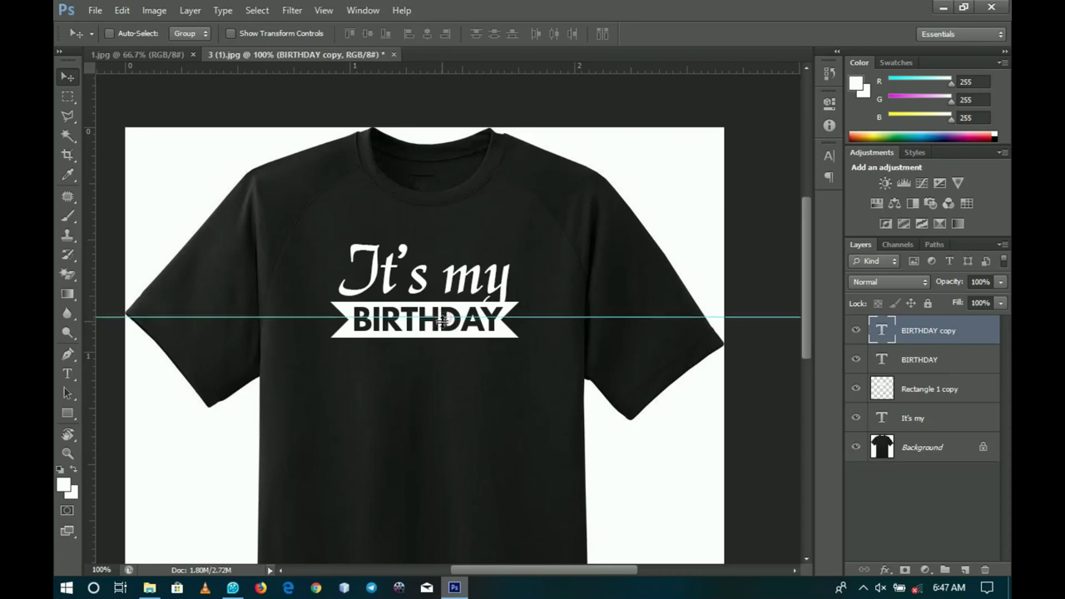
left_click_drag(441, 330, 439, 361)
double_click(882, 330)
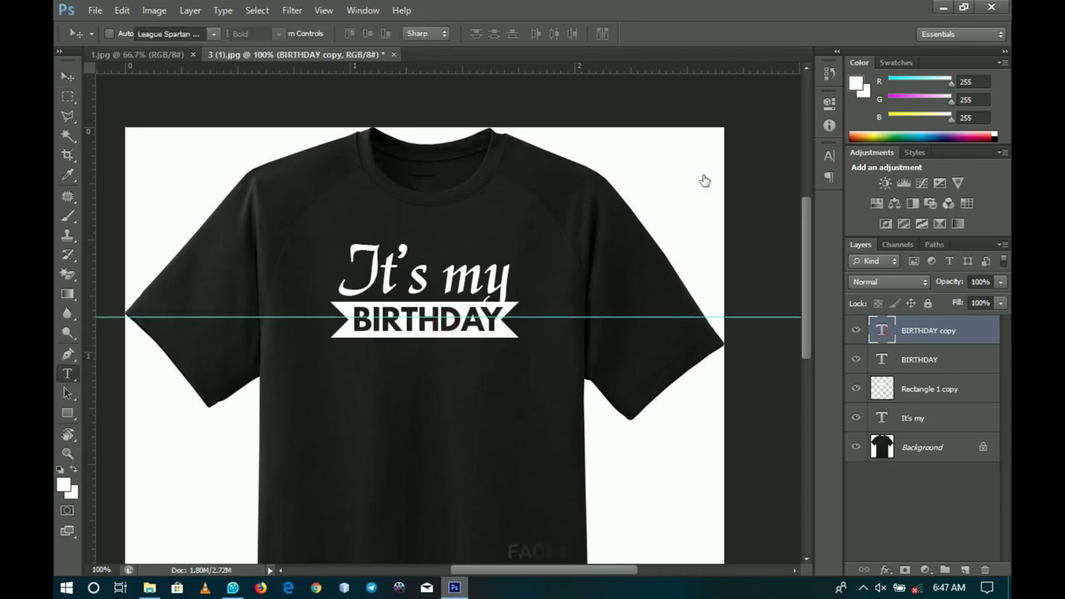
left_click(534, 39)
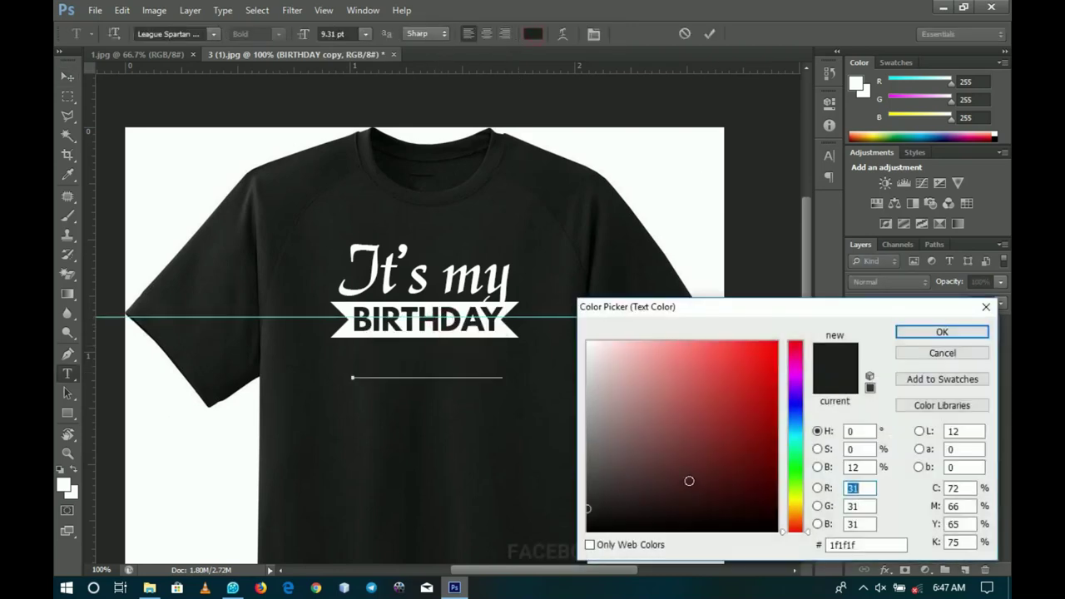
left_click(588, 342)
left_click(966, 332)
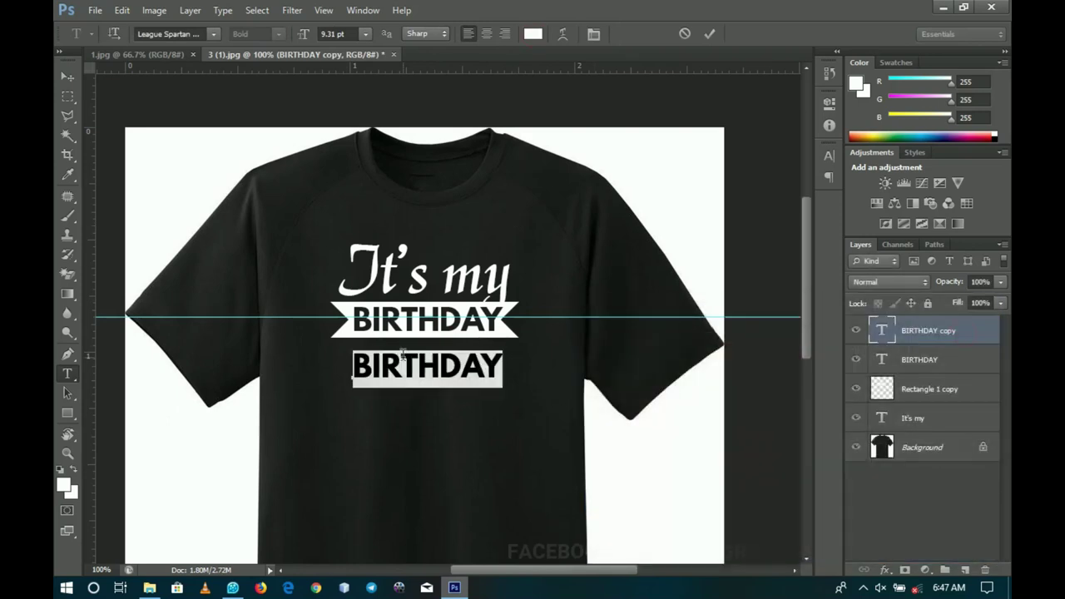
type("-")
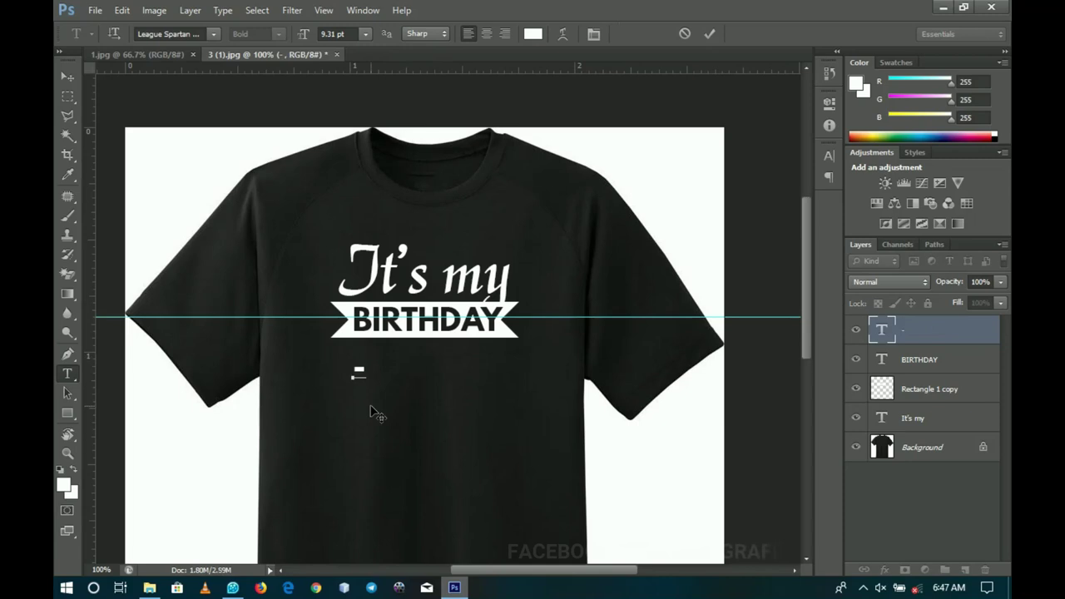
type("I’M")
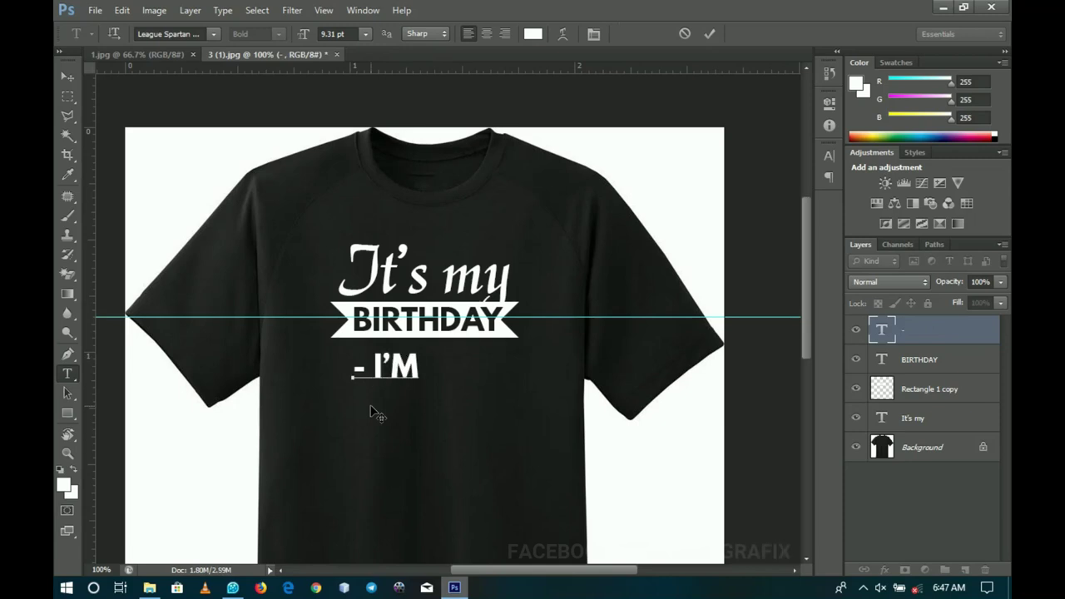
type(" ACC")
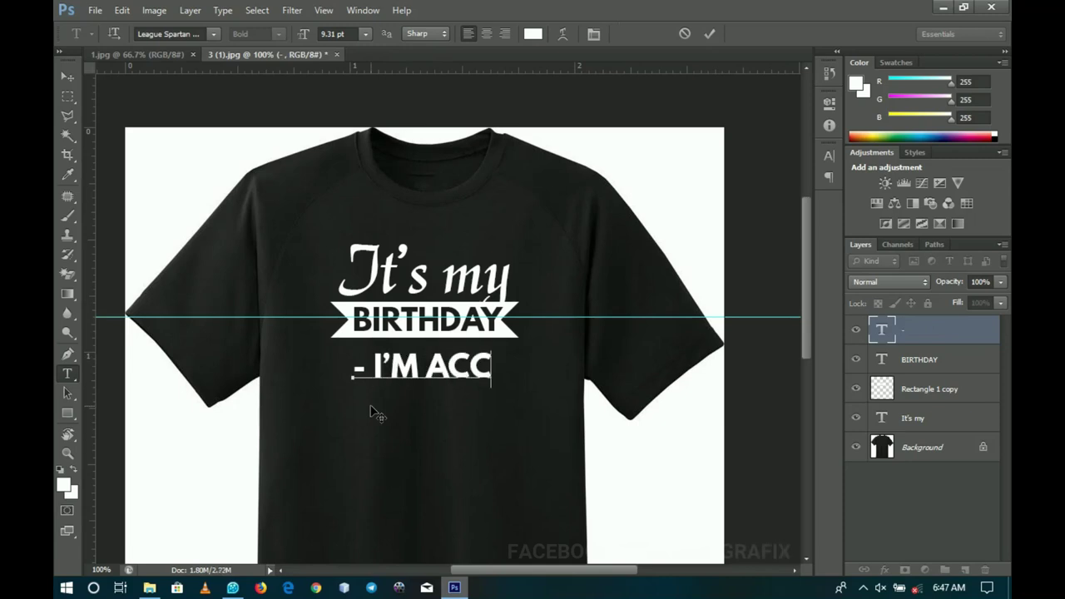
type("EP")
type("PTI")
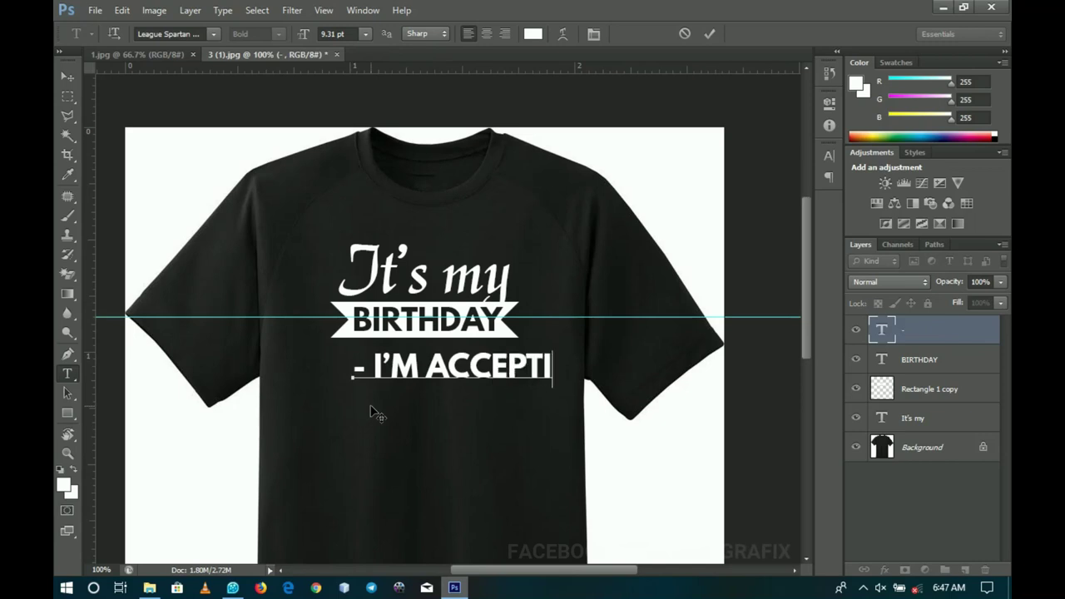
type("NG")
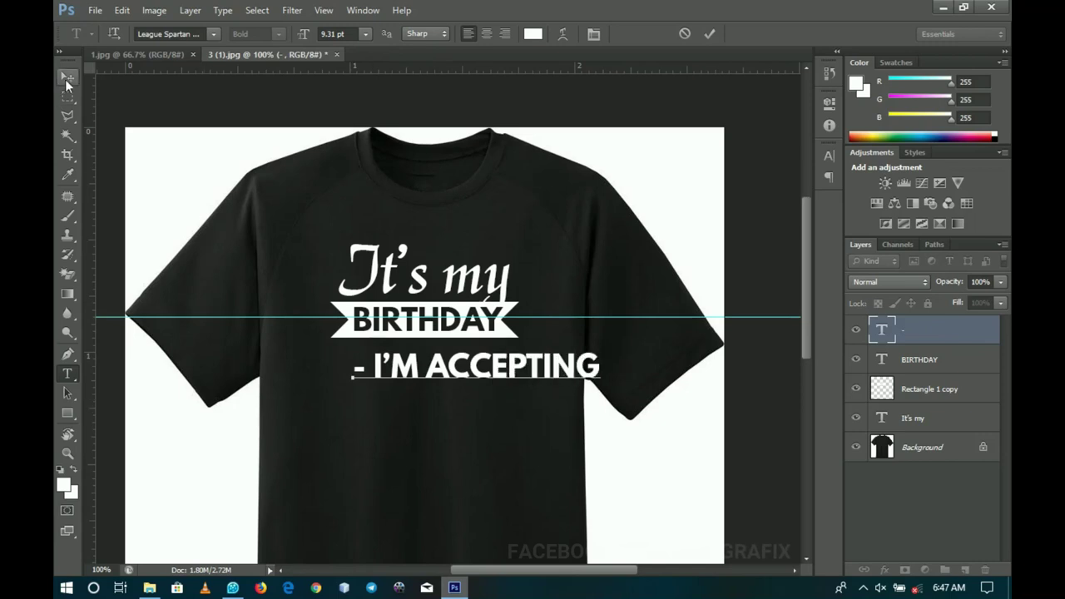
left_click(66, 78)
Shrink the '- I'M ACCEPTING' line, centre it horizontally, and duplicate it
key("ctrl+t")
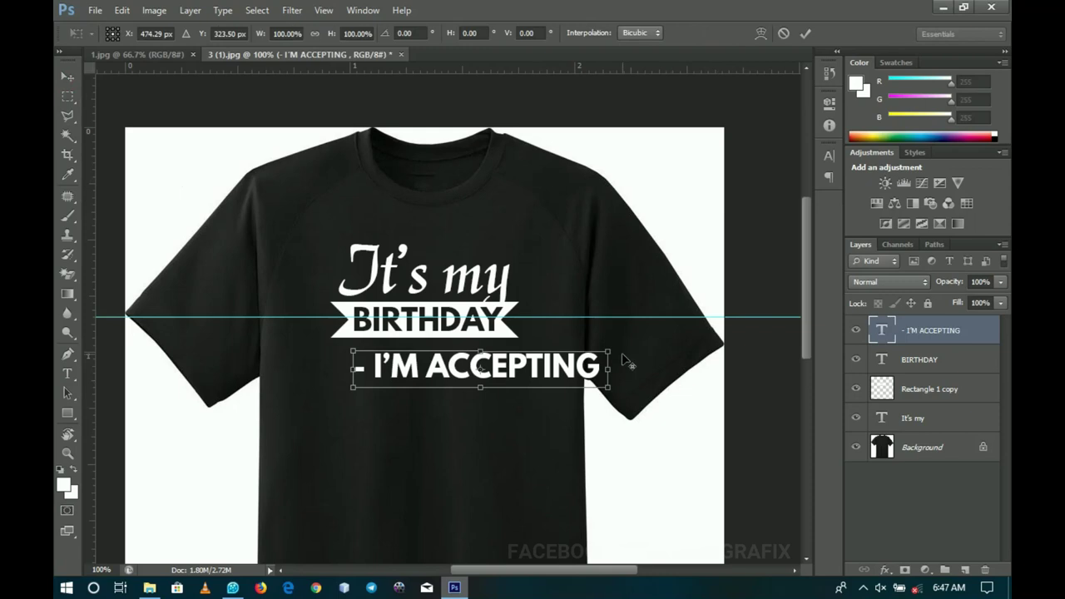
left_click_drag(608, 352, 590, 356)
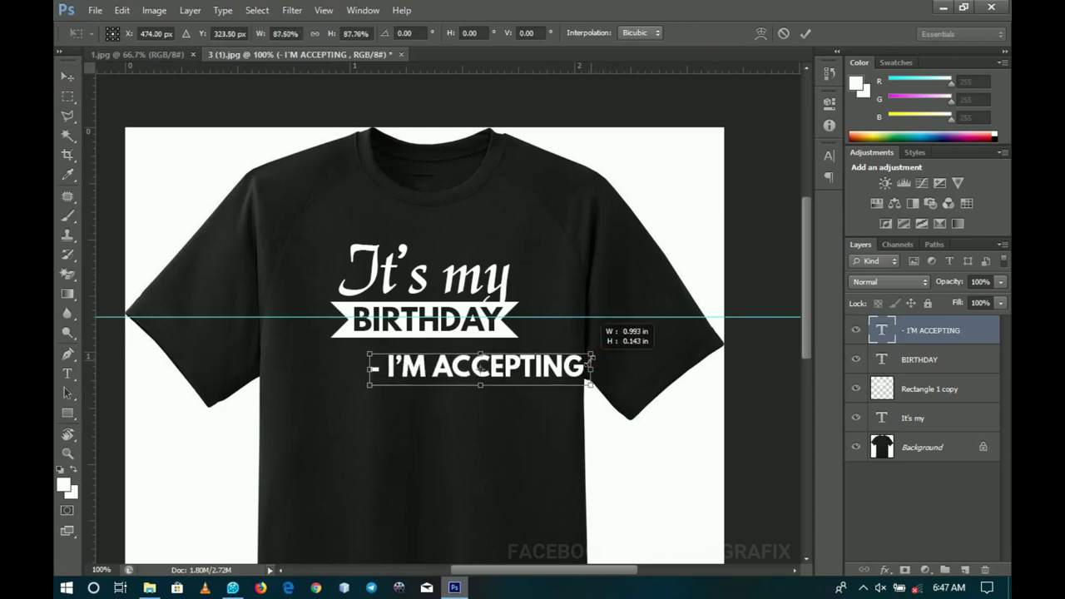
key("Return")
key("ctrl+a")
left_click(431, 32)
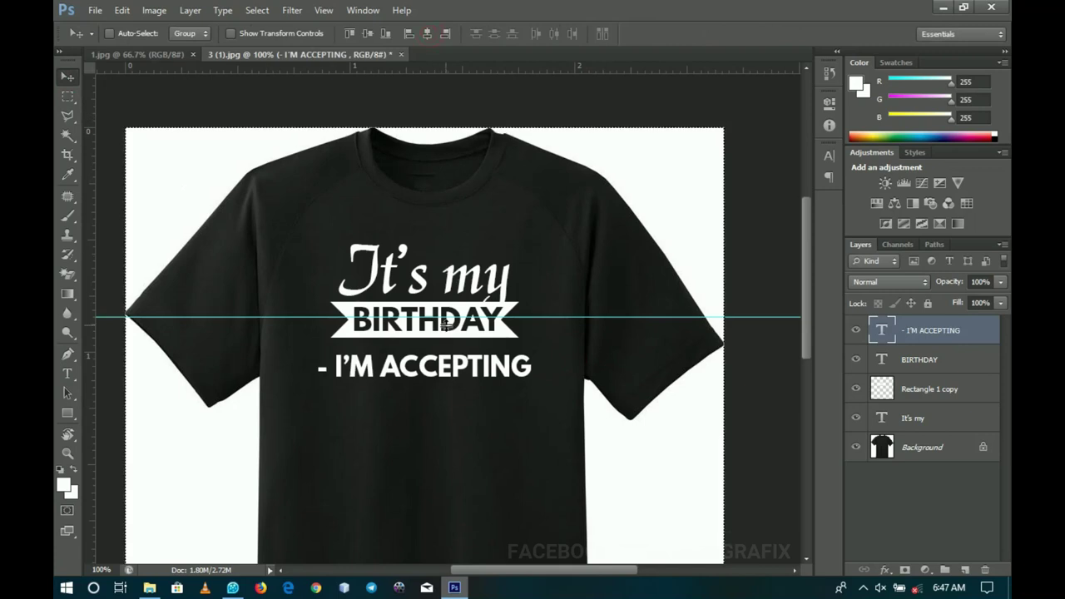
key("ctrl+d")
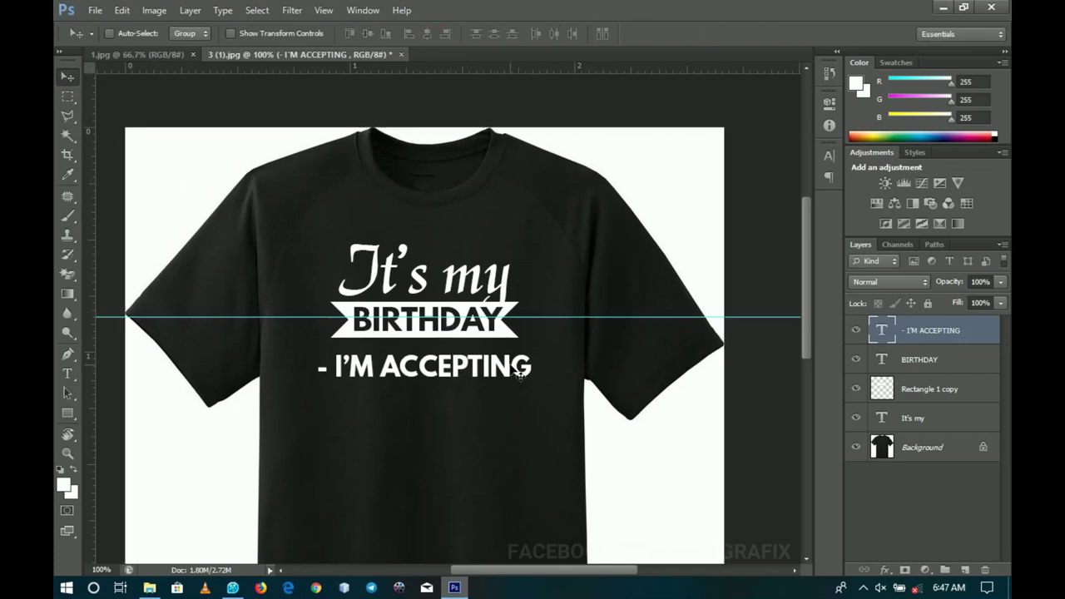
key("ctrl+j")
Move the copy below and retype it as a GIFTS/LUNCHES/DINNERS list with wider leading
left_click_drag(445, 370, 446, 414)
key("t")
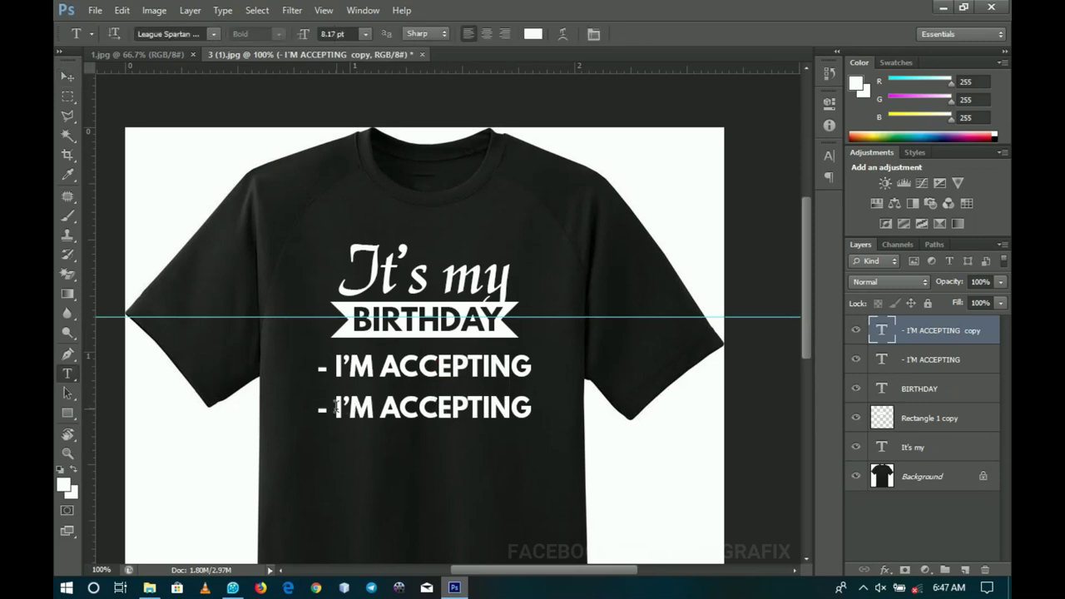
left_click_drag(336, 406, 536, 408)
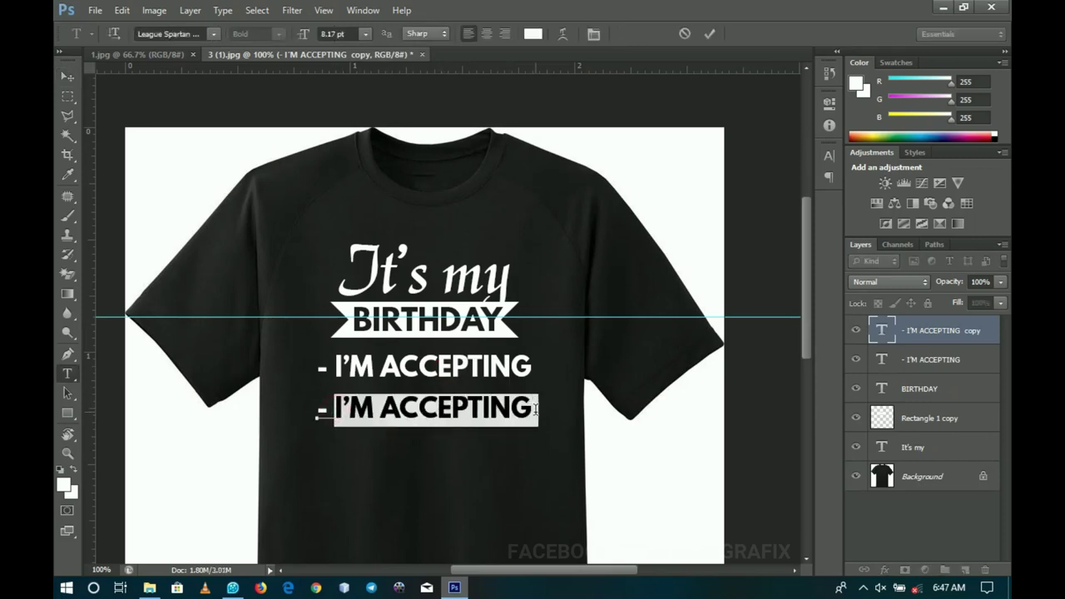
type("GIFT")
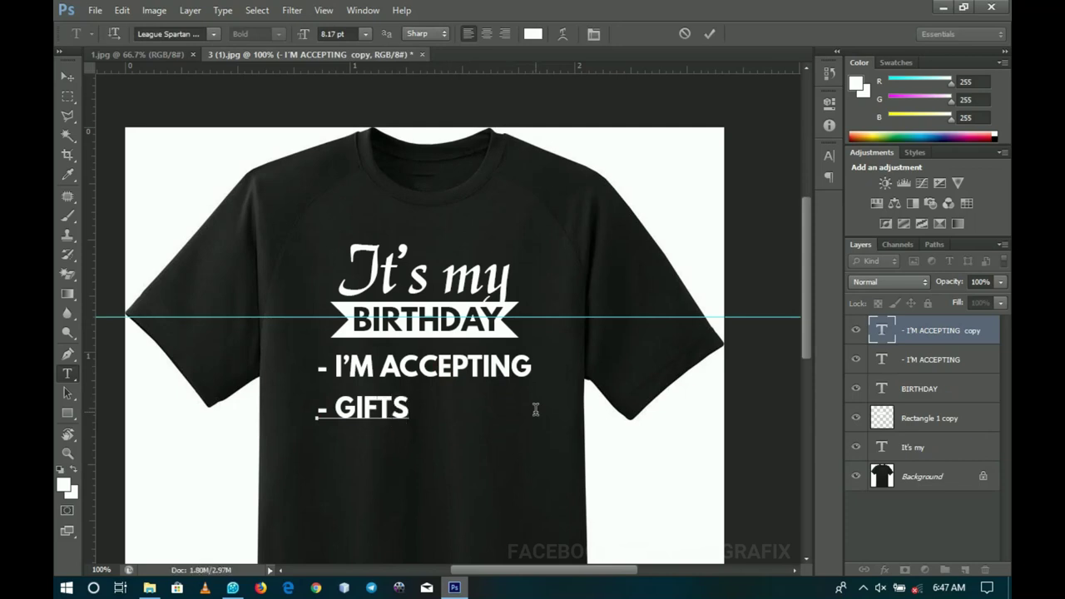
type("S")
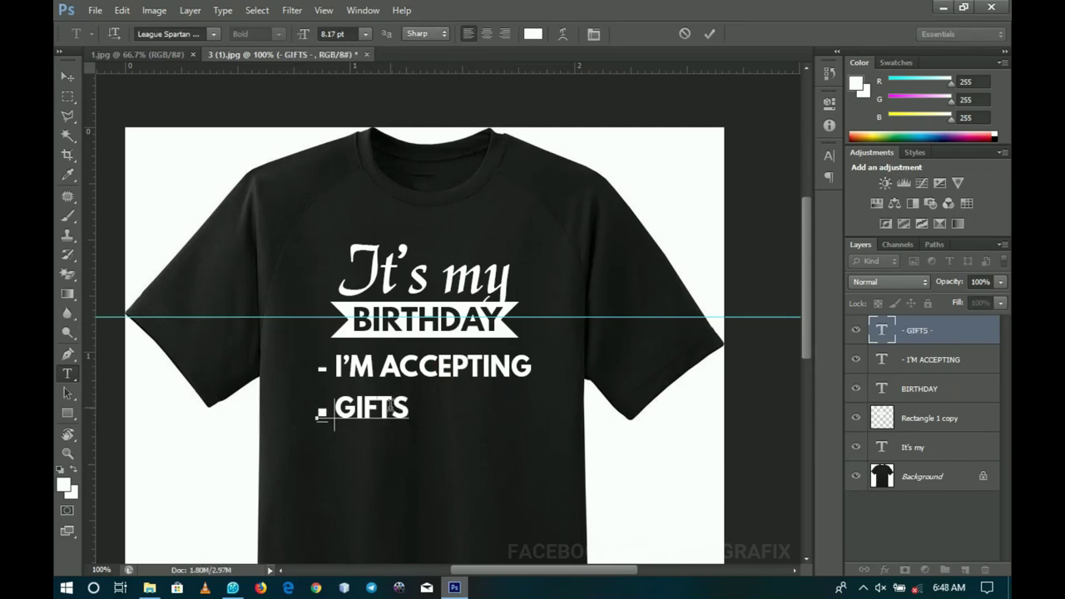
type("CHEQUES")
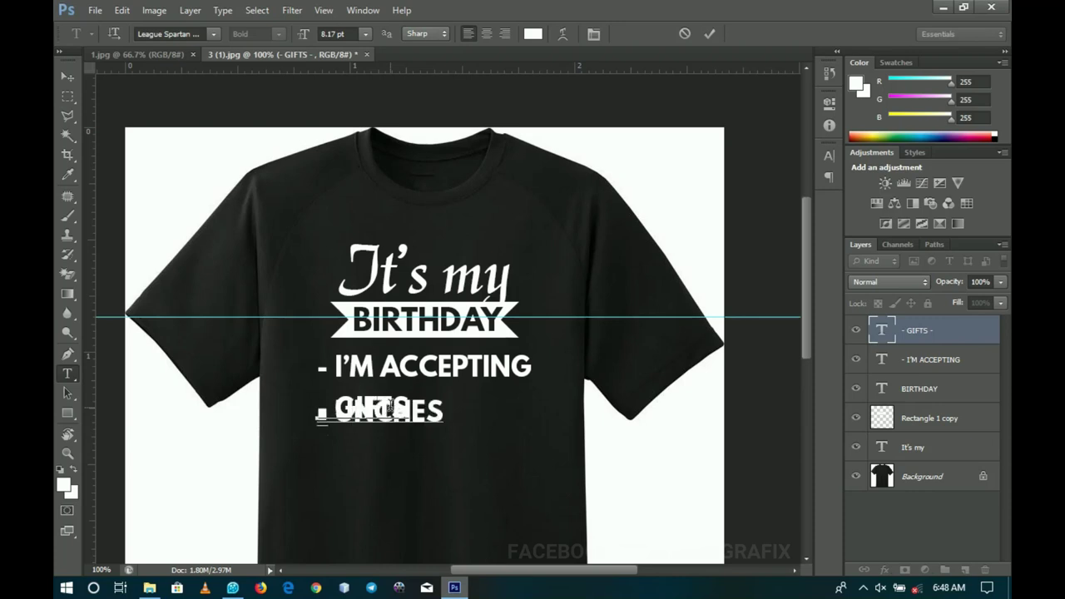
type("DINNERS")
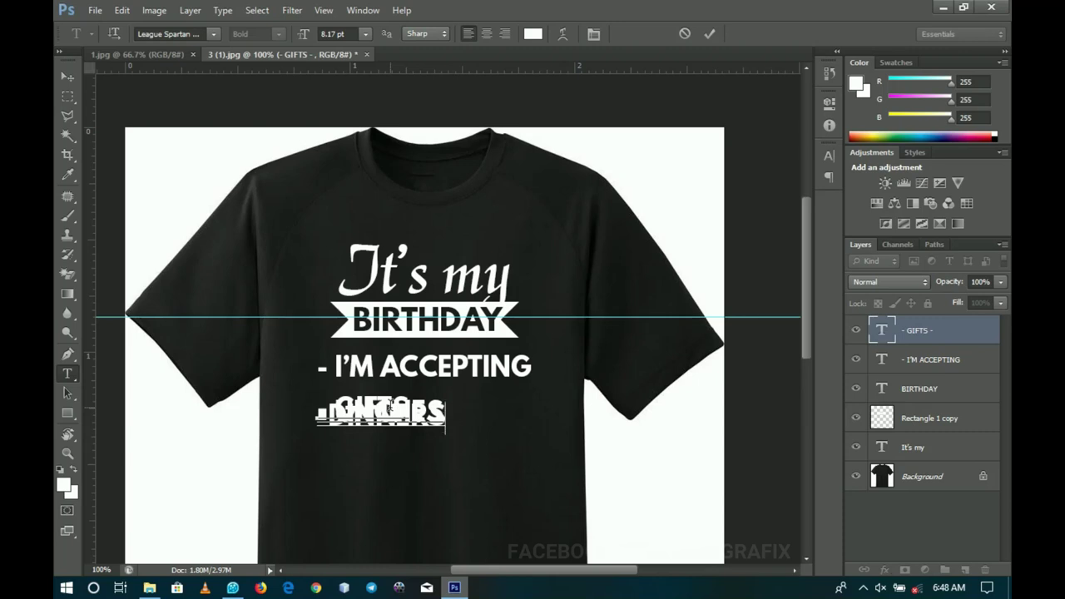
key("ctrl+a")
left_click(592, 38)
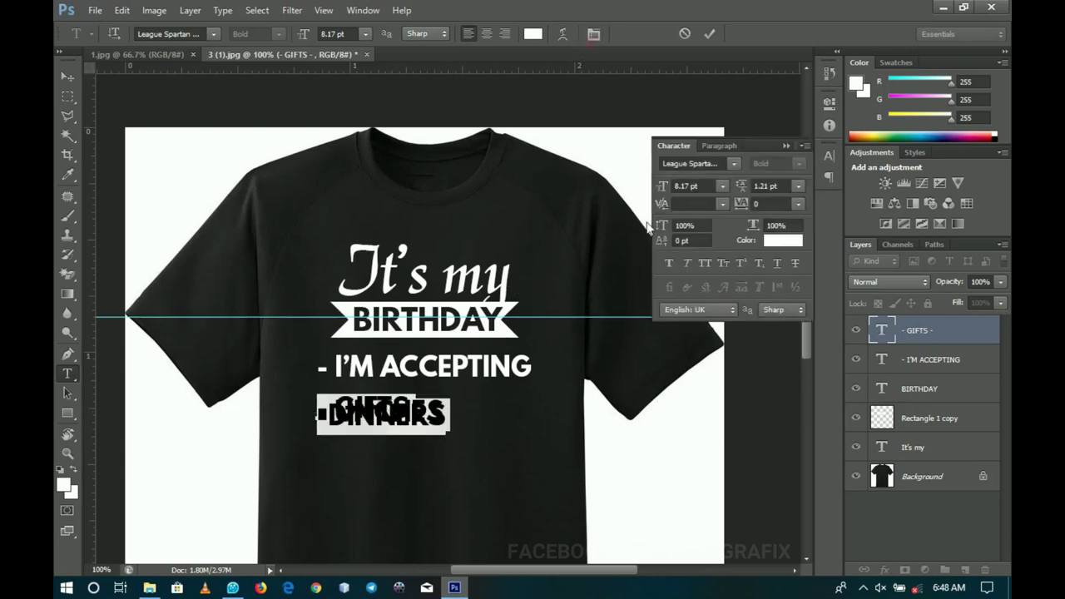
left_click_drag(740, 187, 746, 186)
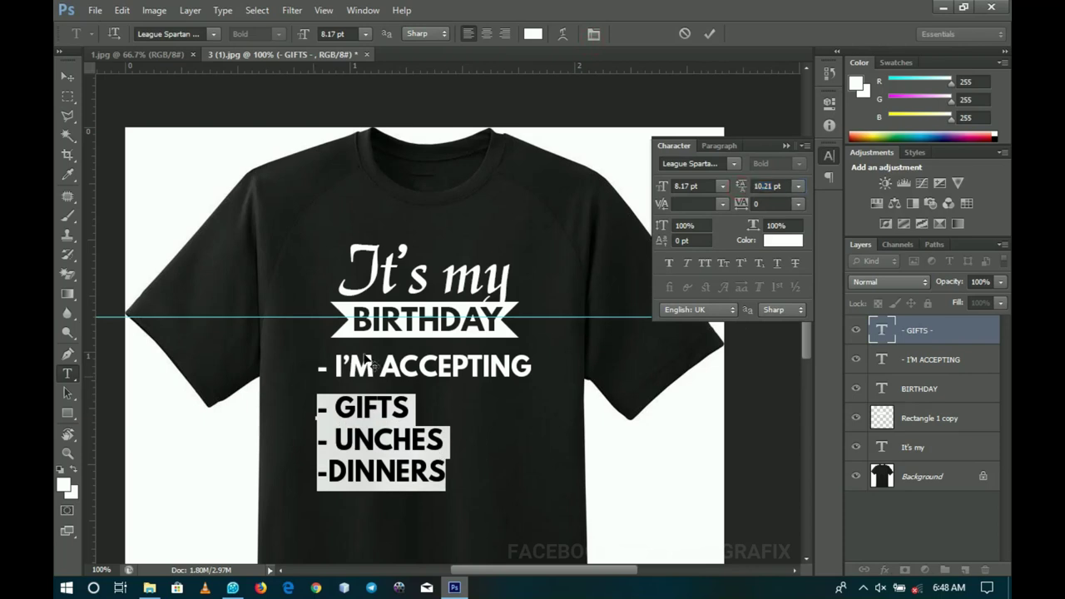
Fix the spelling of LUNCHES and delete the dash before I'M ACCEPTING
left_click(334, 442)
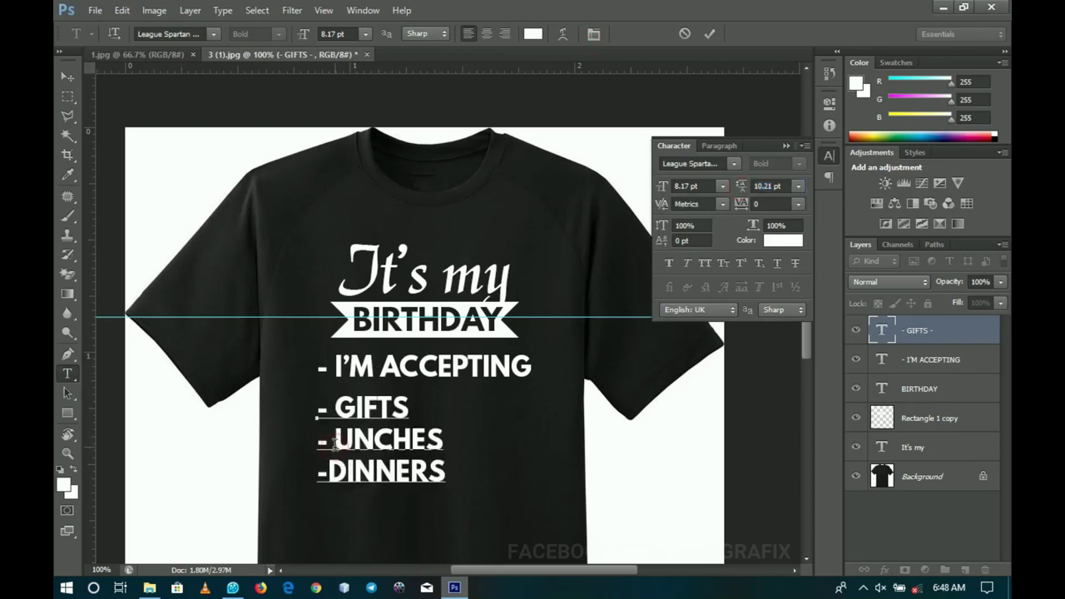
type("L")
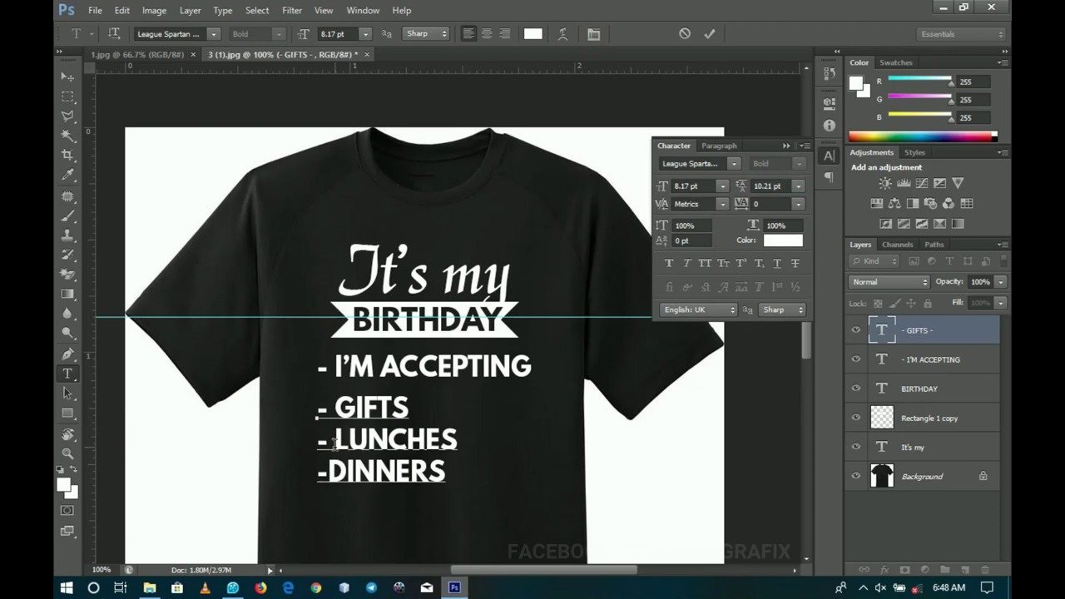
left_click(67, 76)
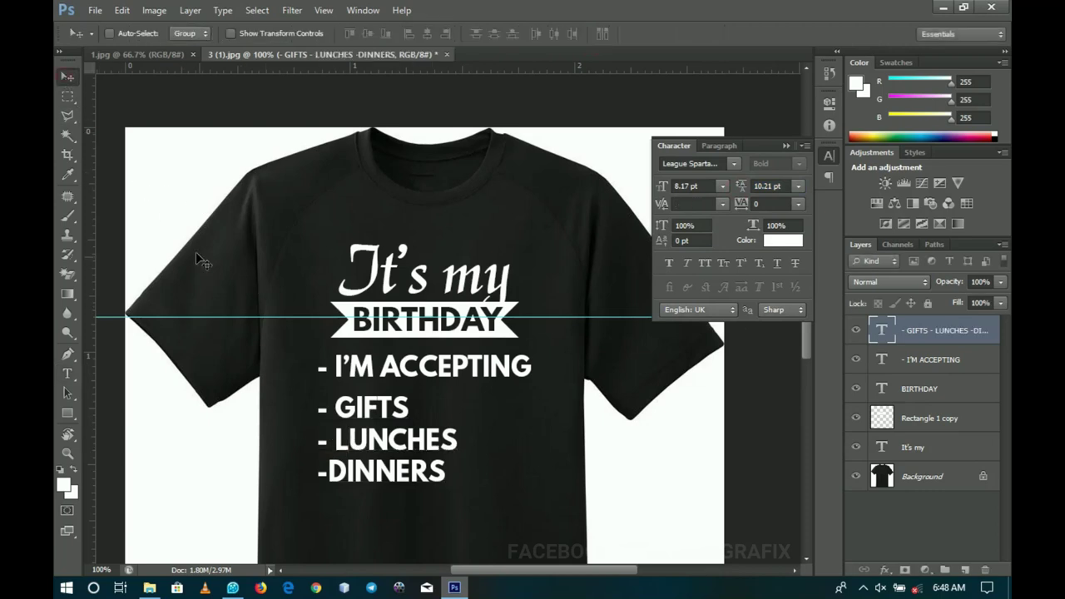
key("t")
left_click(330, 366)
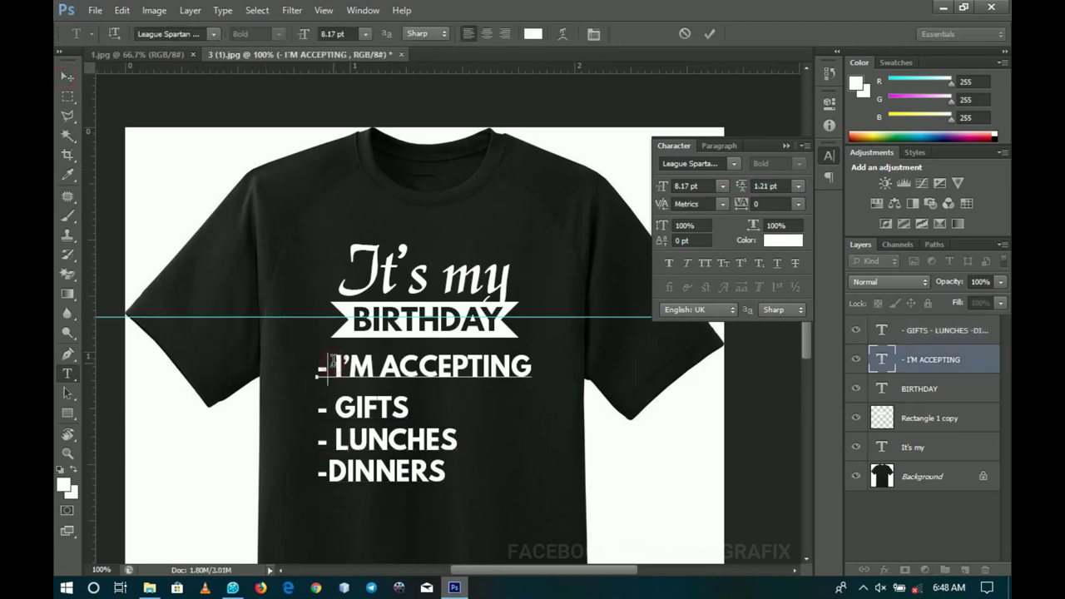
key("BackSpace")
key("BackSpace")
left_click(73, 78)
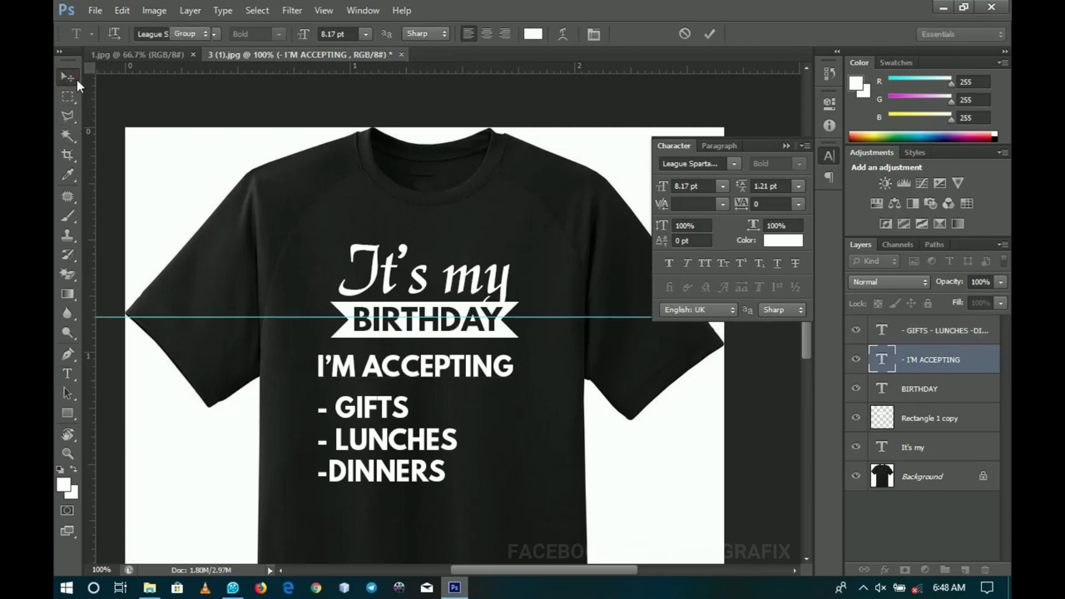
Nudge the list layer slightly upward and close the Character panel
right_click(370, 403)
left_click(391, 414)
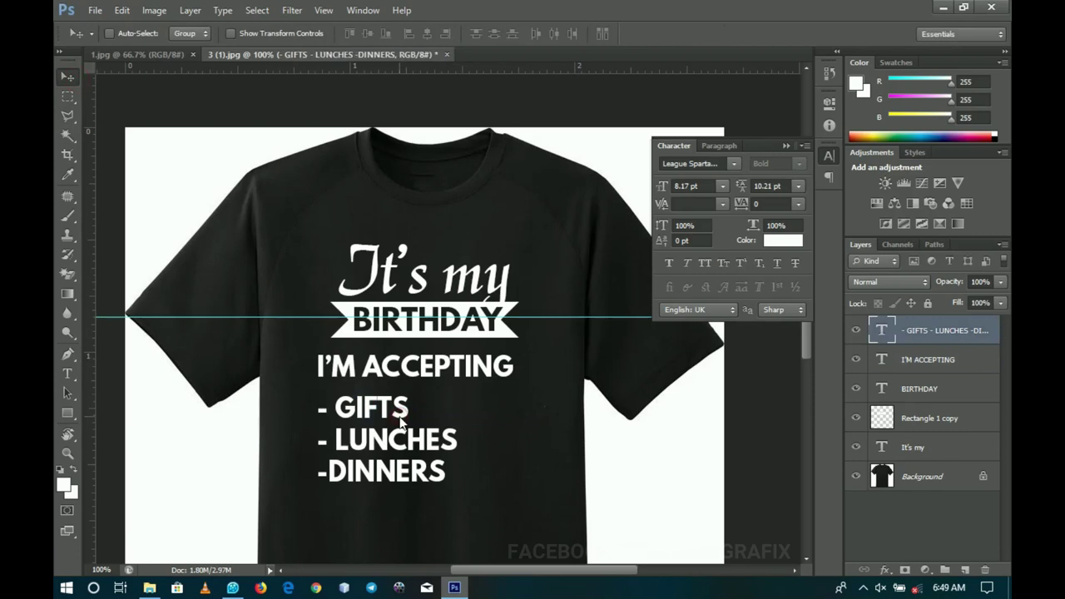
left_click_drag(401, 421, 400, 419)
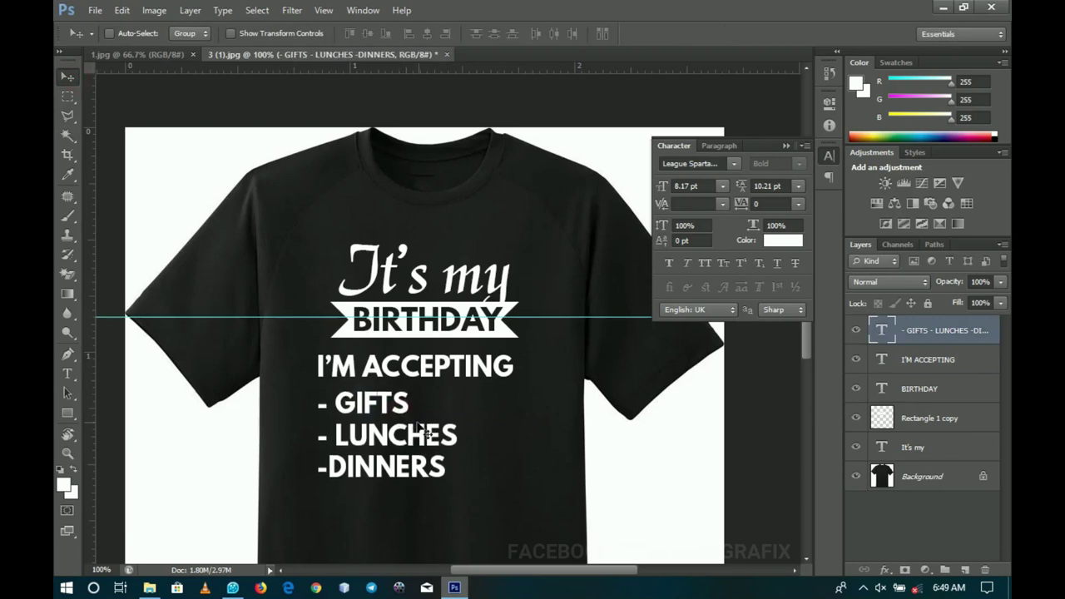
scroll(499, 333, "down", 3)
left_click(787, 145)
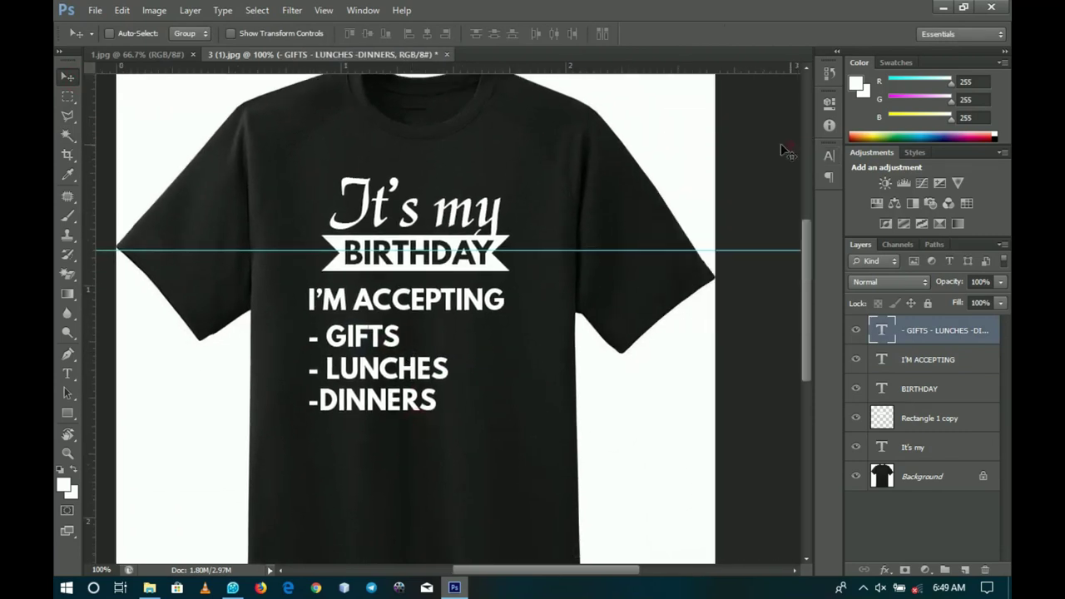
Draw a custom flower shape on the shirt beside the list
left_click(67, 416)
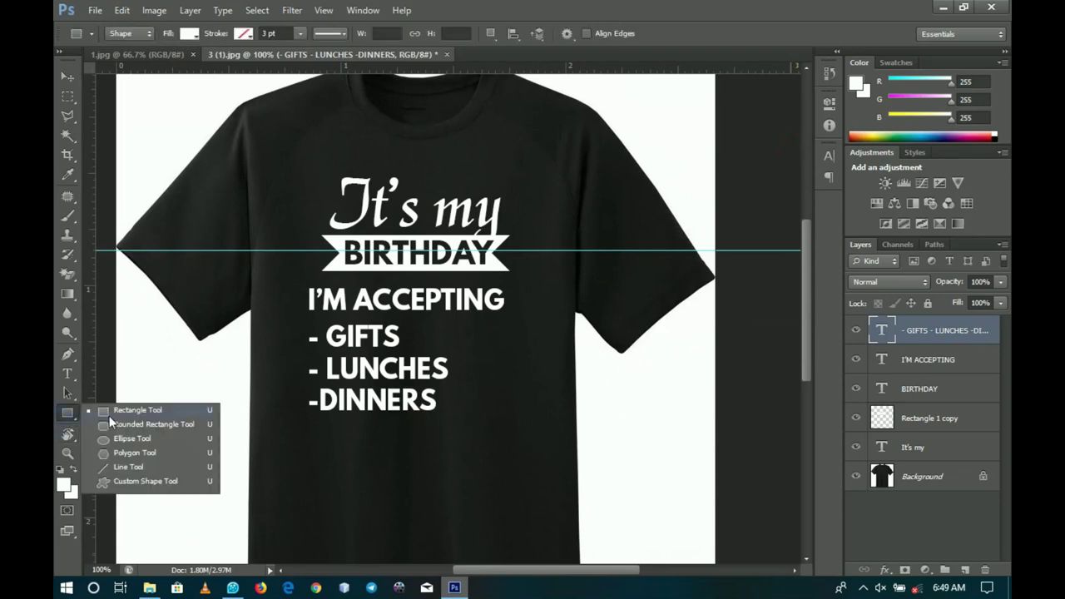
left_click(137, 481)
left_click(622, 34)
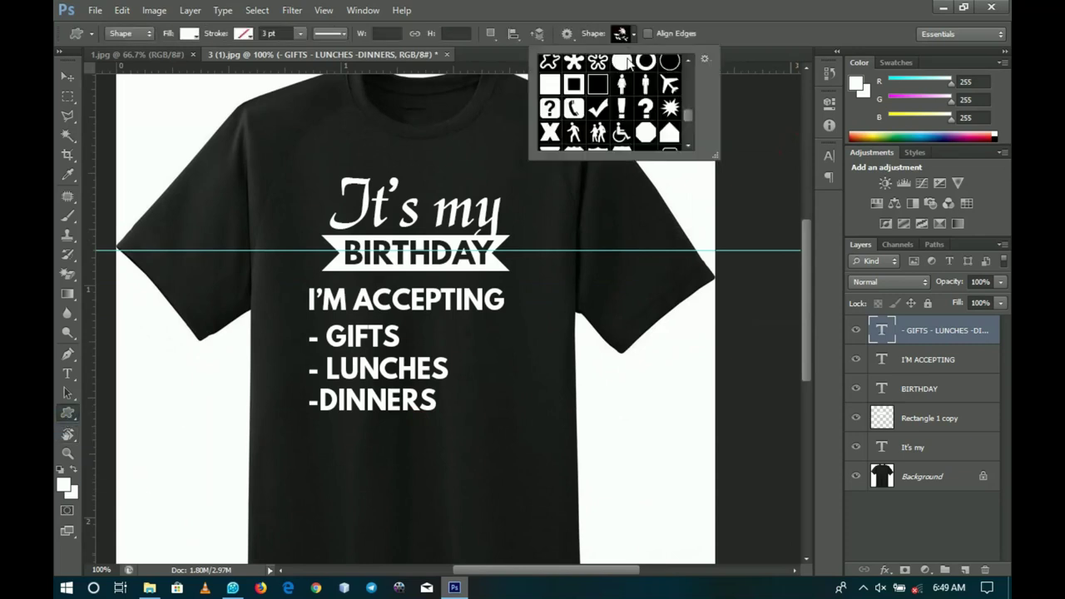
left_click(689, 64)
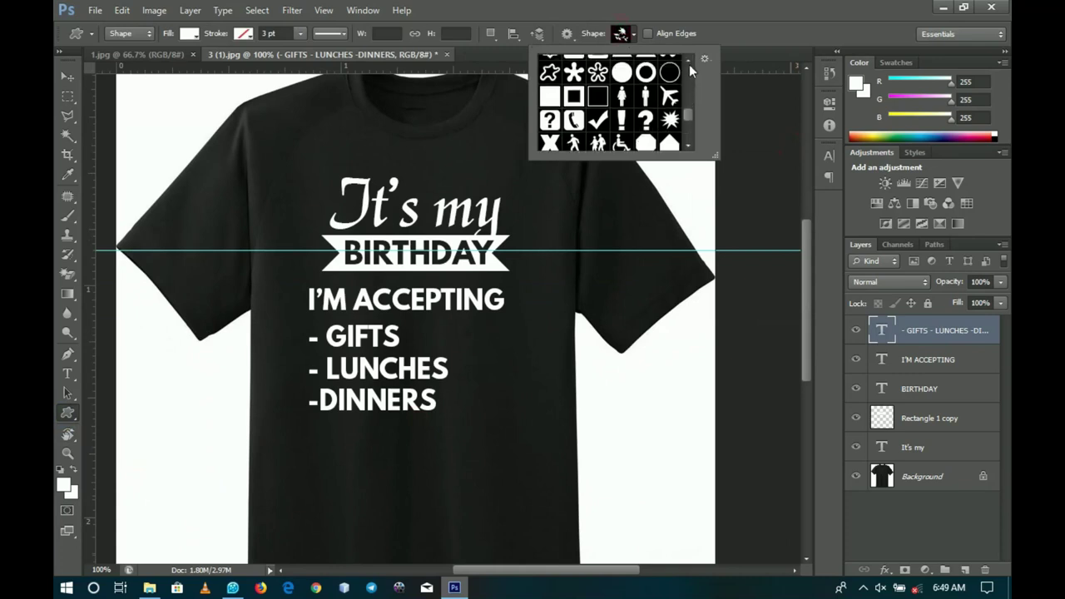
left_click(689, 64)
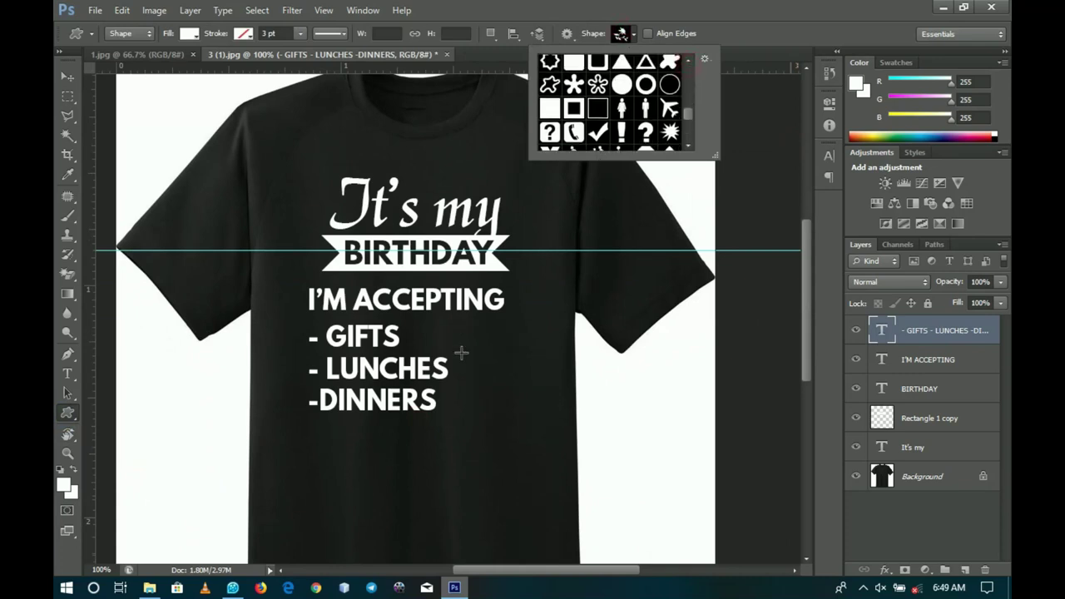
left_click_drag(461, 353, 550, 441)
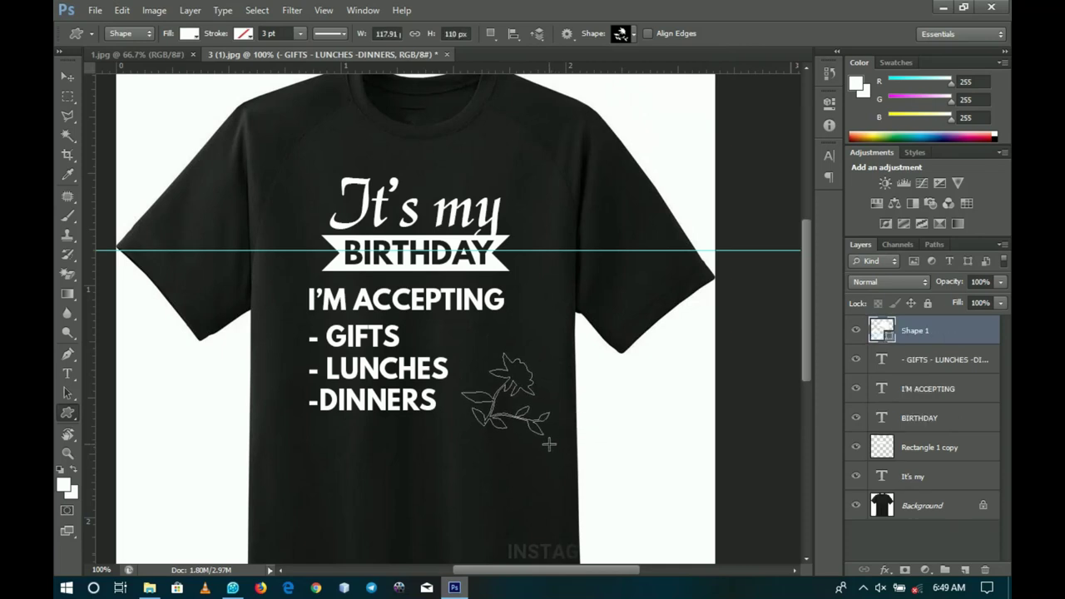
Recolour the flower orange (ff6000) and nudge it slightly up and left
double_click(882, 333)
left_click_drag(797, 531, 798, 516)
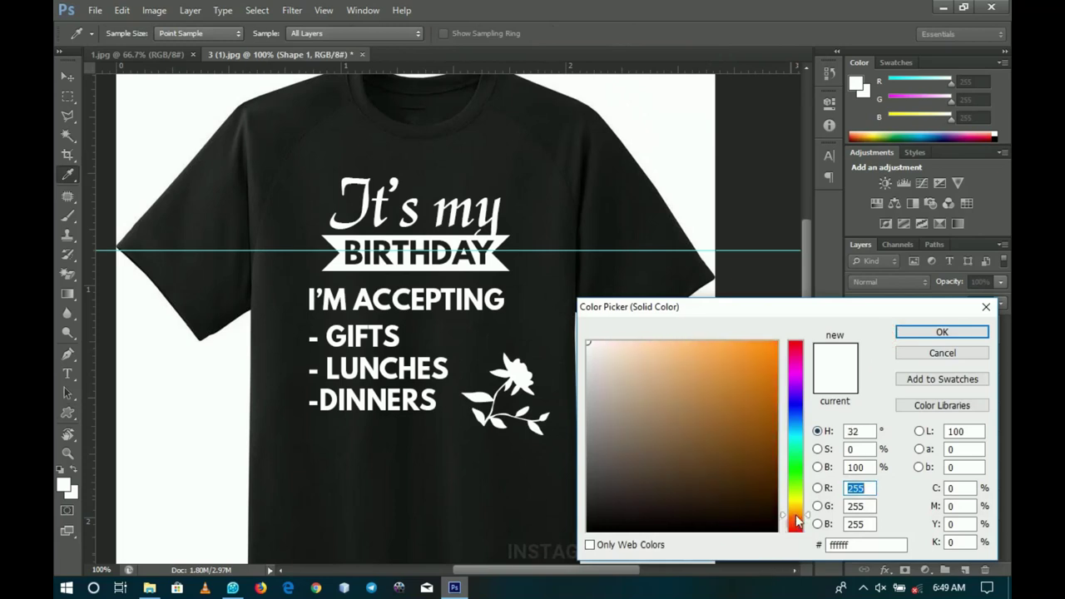
left_click_drag(748, 373, 781, 338)
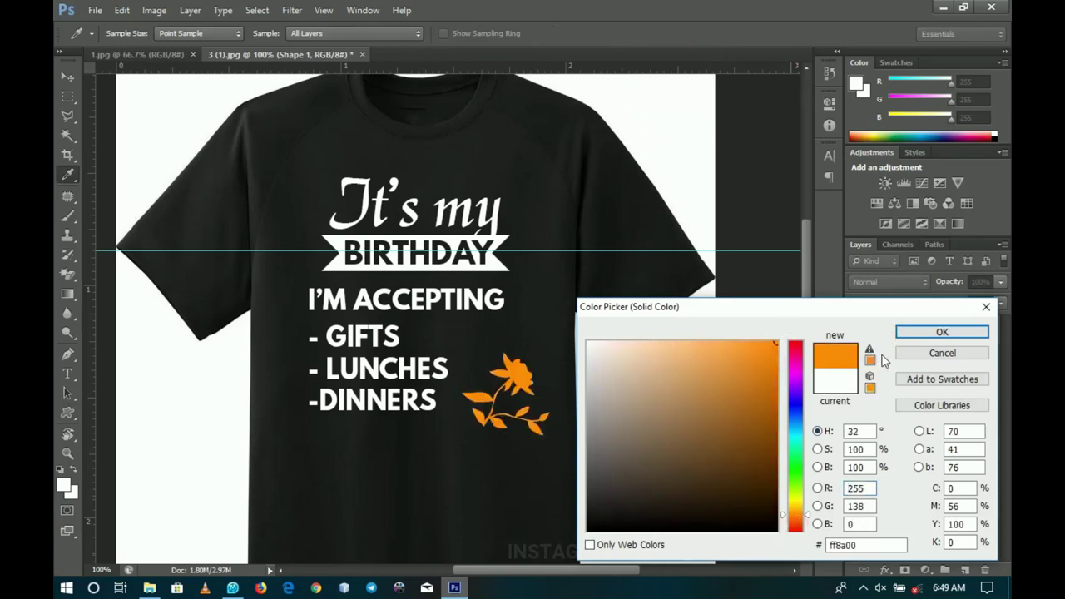
left_click(797, 519)
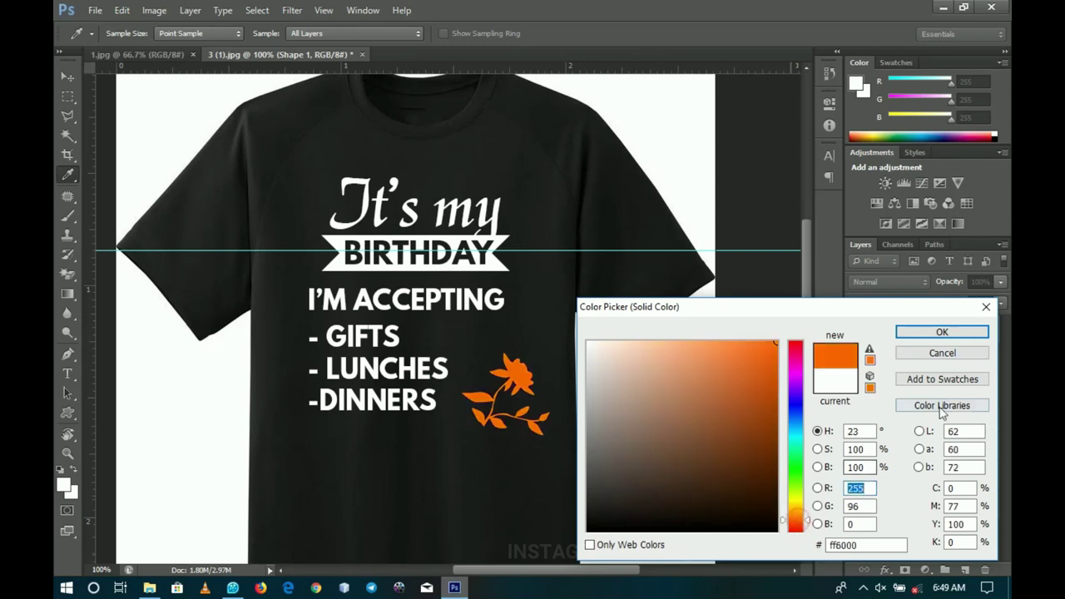
left_click(924, 334)
left_click(67, 72)
left_click_drag(558, 420, 546, 403)
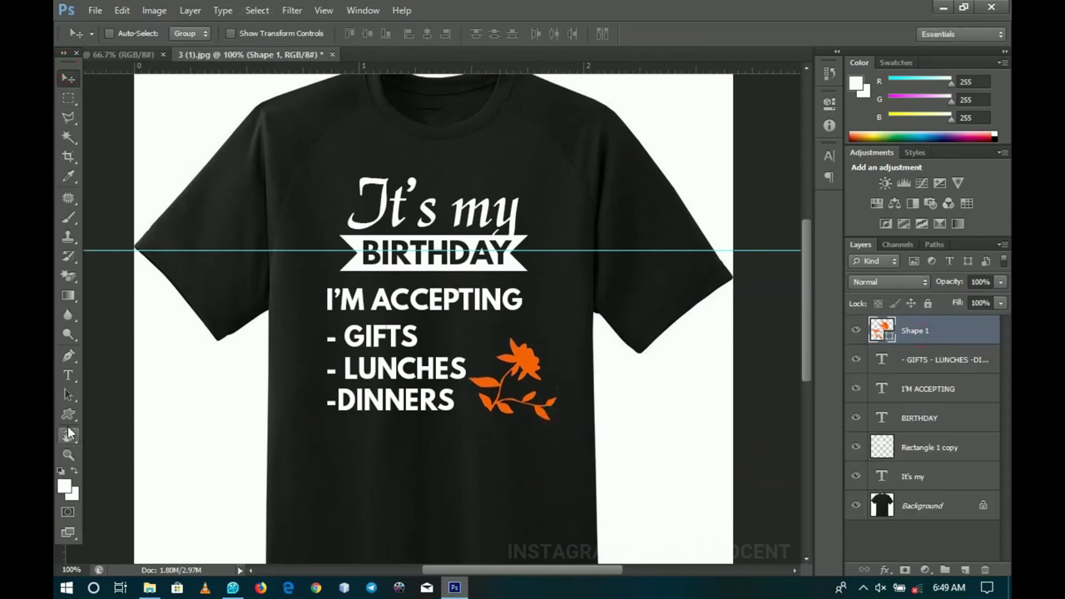
Choose a swirl ornament from the custom shape library
left_click(68, 415)
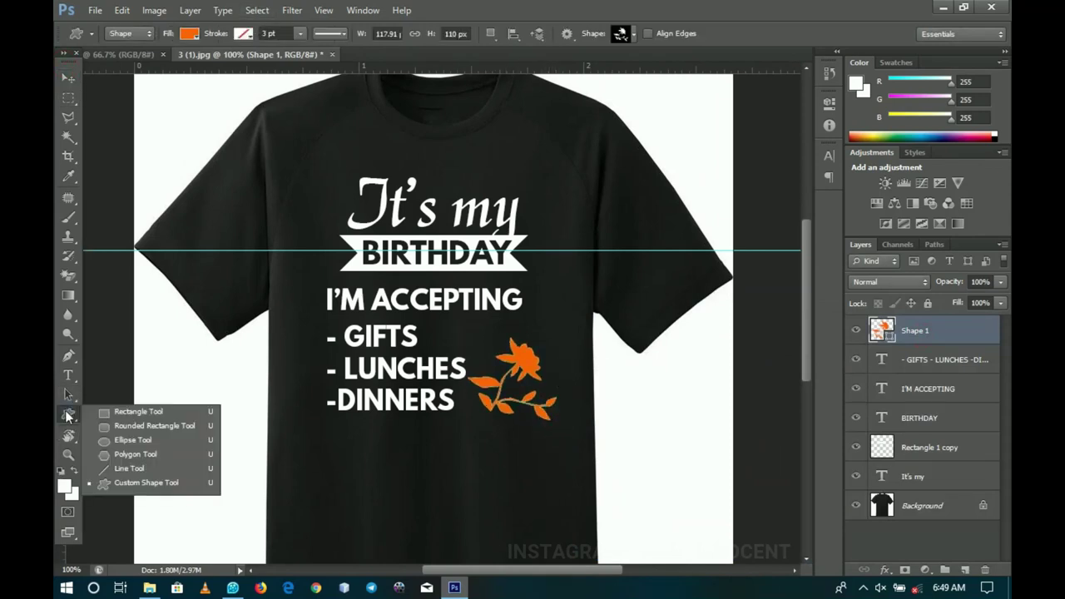
left_click(126, 470)
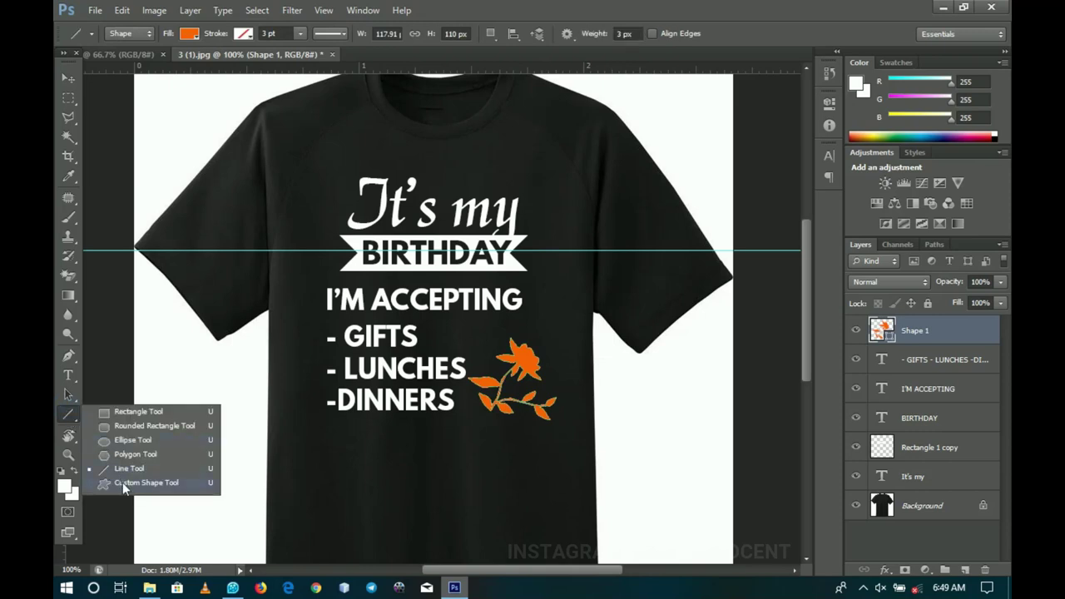
left_click(122, 482)
left_click(617, 35)
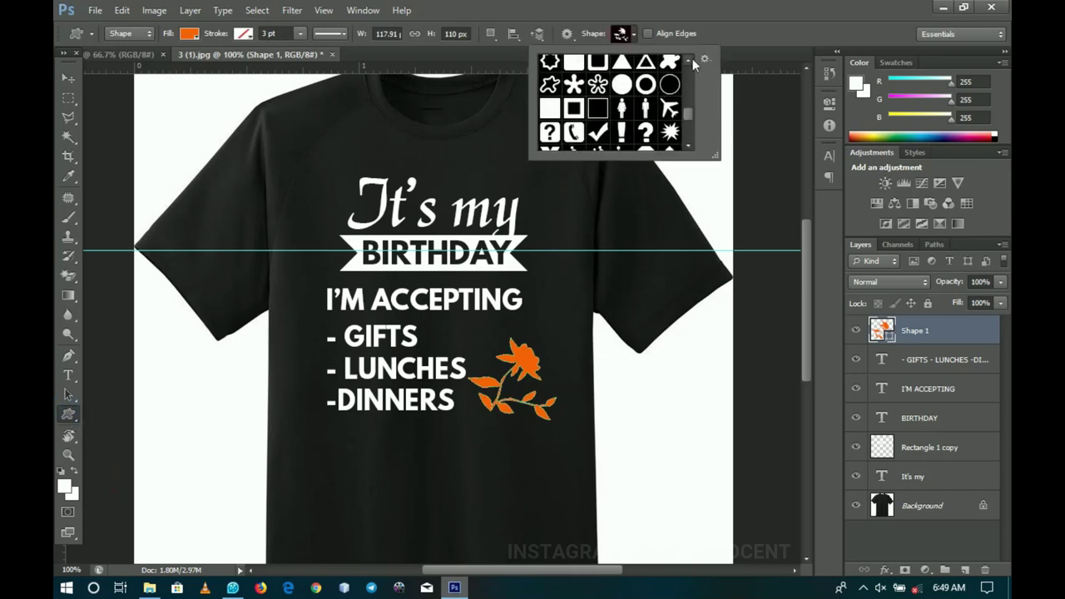
scroll(692, 83, "up", 1)
scroll(693, 83, "up", 2)
scroll(693, 62, "up", 2)
scroll(692, 61, "up", 1)
scroll(692, 61, "up", 2)
scroll(693, 62, "up", 1)
scroll(693, 58, "up", 2)
scroll(693, 58, "up", 1)
scroll(692, 58, "up", 2)
scroll(692, 58, "up", 1)
left_click(689, 147)
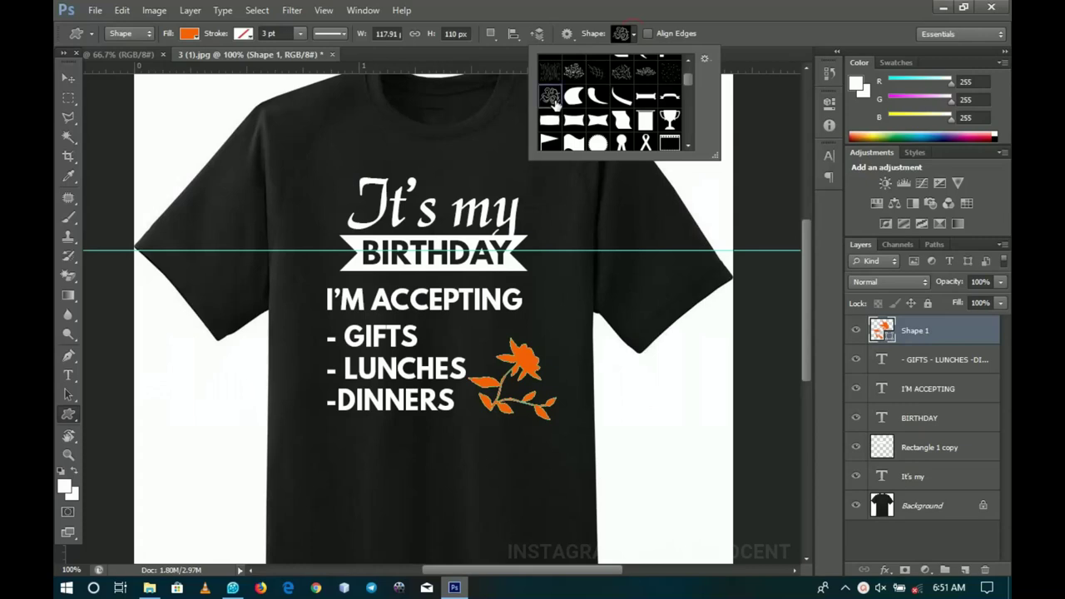
Draw the swirl right of 'It's my', filled with the flower's orange
left_click(950, 488)
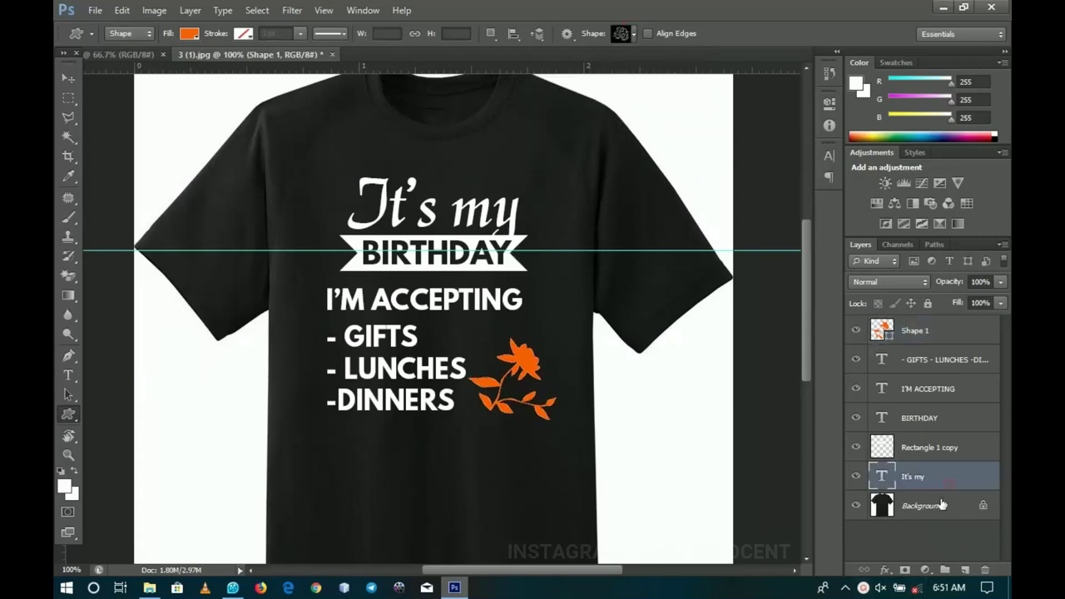
left_click(943, 504)
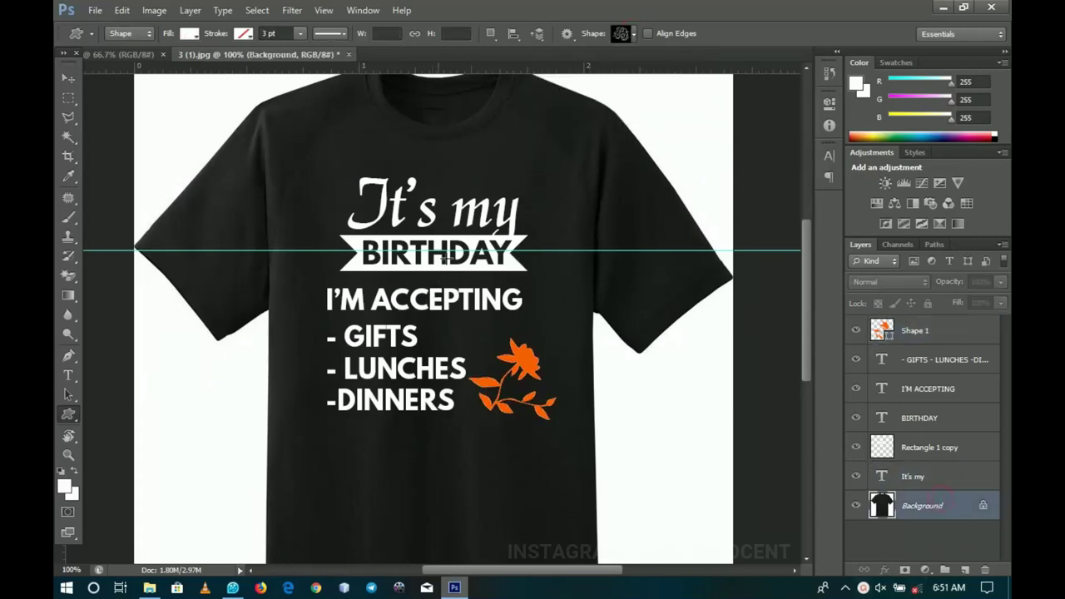
left_click_drag(536, 210, 588, 267)
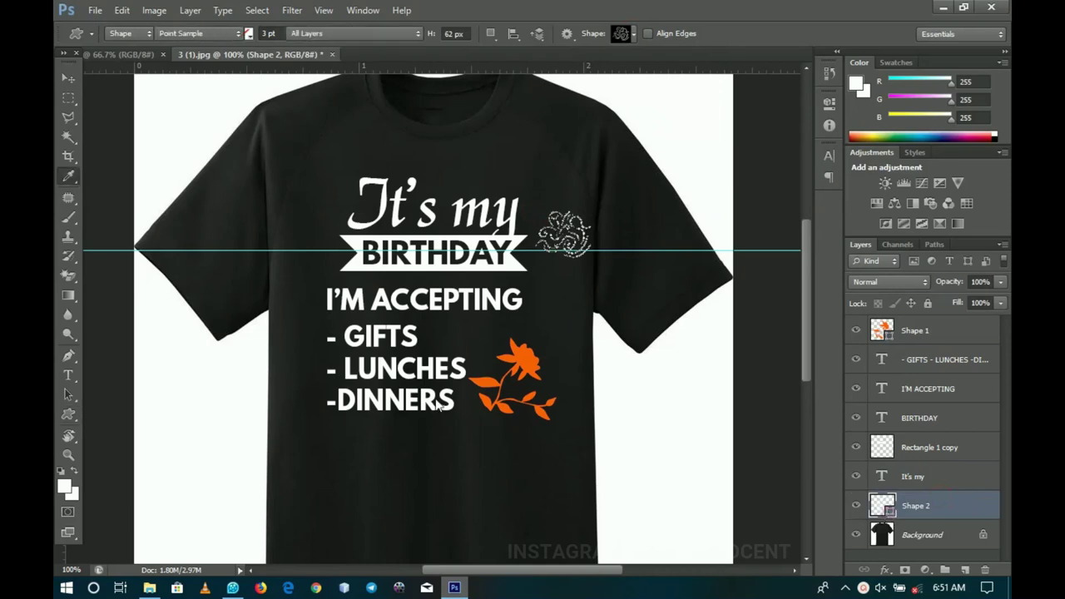
left_click(529, 357)
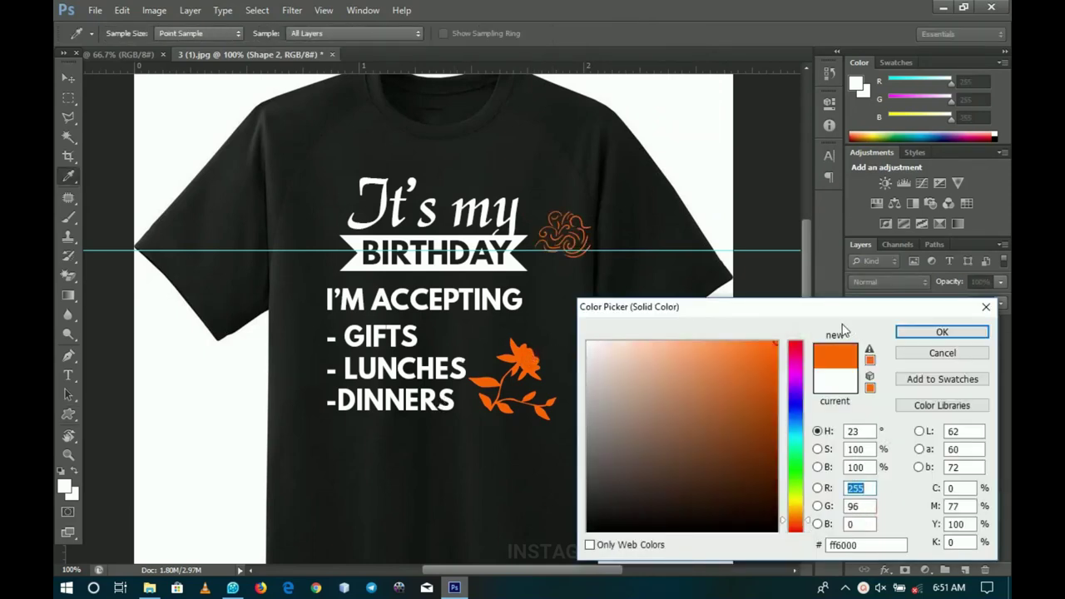
left_click(942, 332)
left_click(67, 78)
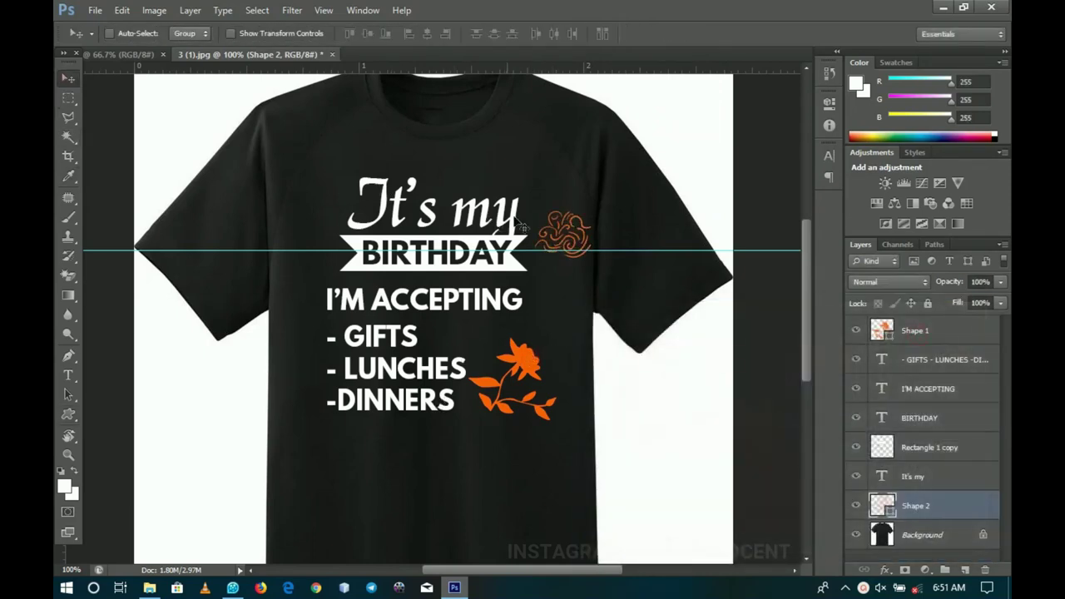
left_click_drag(608, 240, 587, 230)
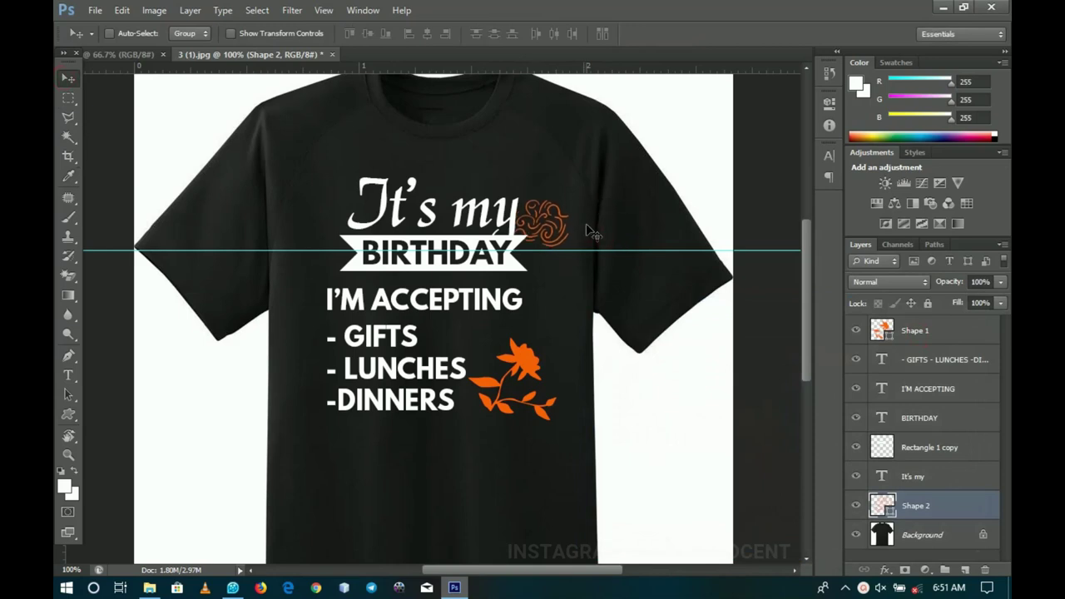
Duplicate the swirl, flip it horizontally and place it left of 'It's my'
key("ctrl+j")
key("ctrl+t")
right_click(551, 213)
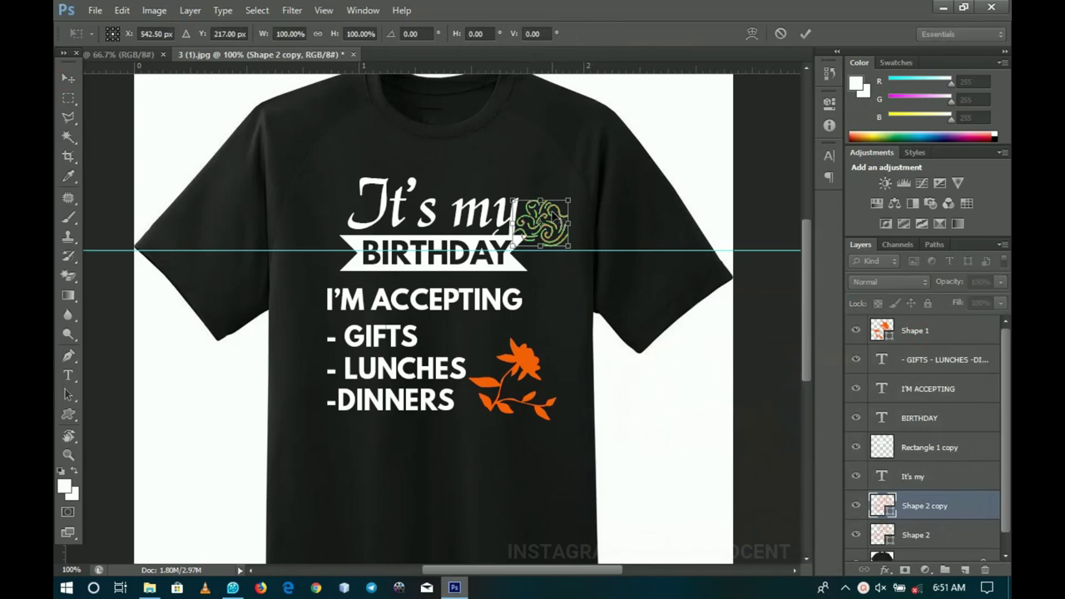
left_click(601, 438)
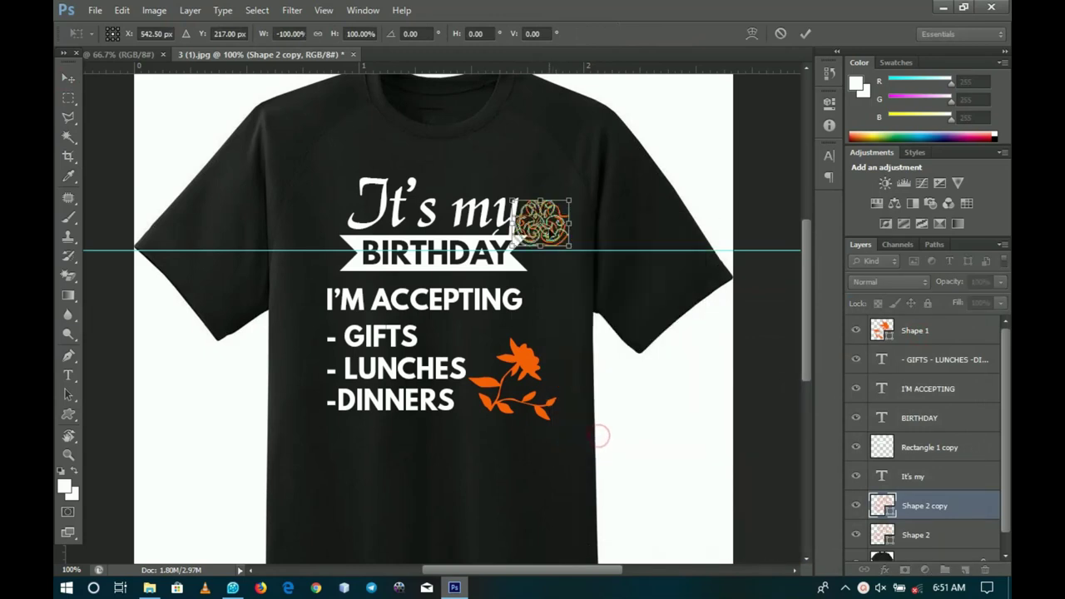
key("Return")
left_click_drag(566, 220, 351, 218)
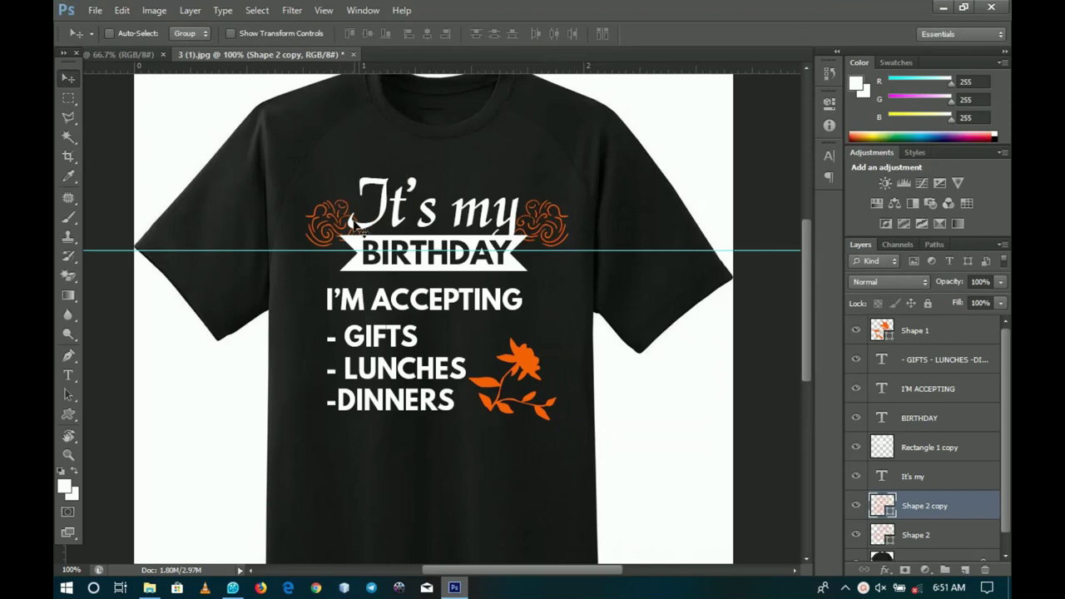
Group all design layers from Shape 1 down to Shape 2 into Group 1
left_click(937, 330)
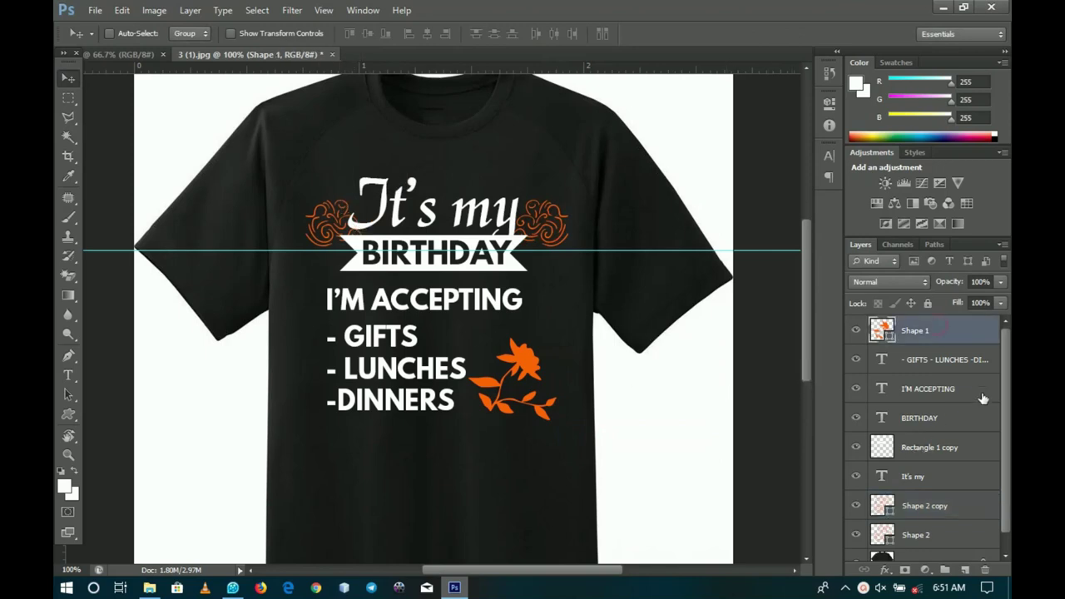
scroll(1004, 481, "down", 1)
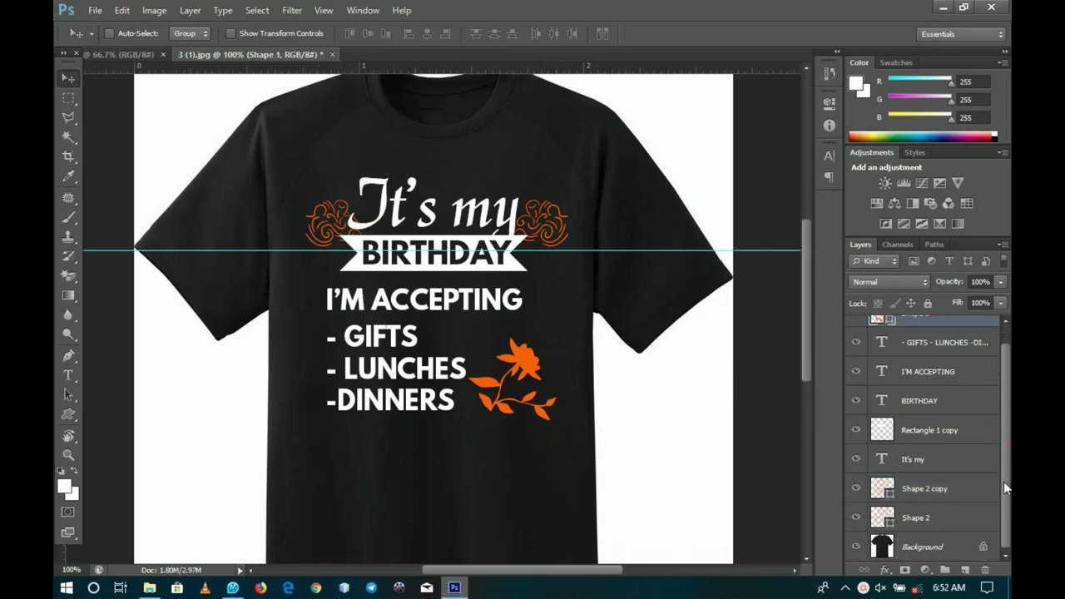
left_click(928, 529, "shift")
key("ctrl+g")
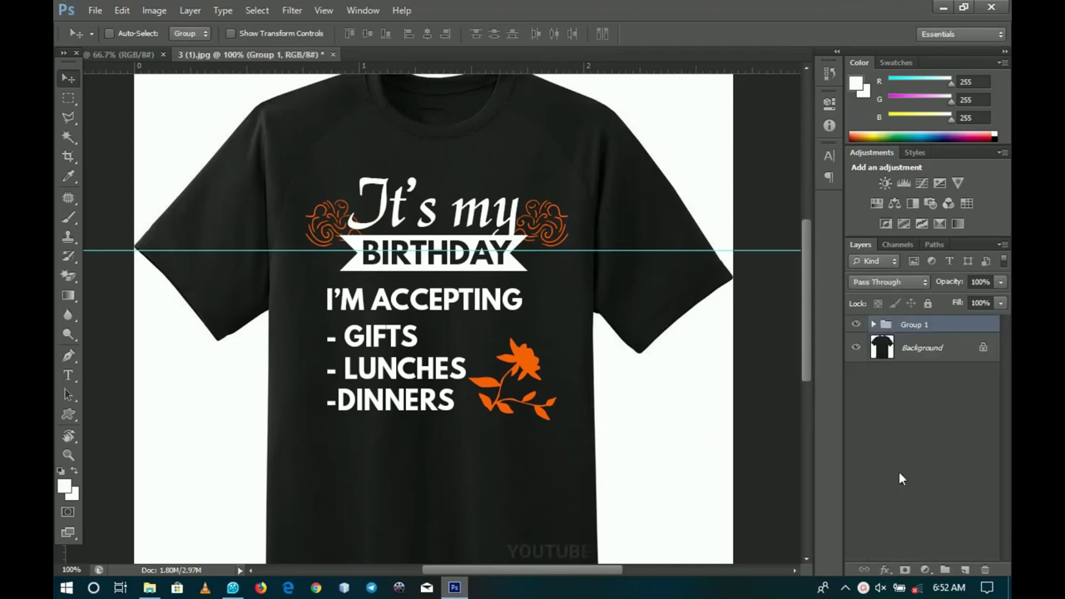
left_click(857, 325)
Fit the T-shirt on screen and drag the design group into the model photo
key("z")
right_click(570, 278)
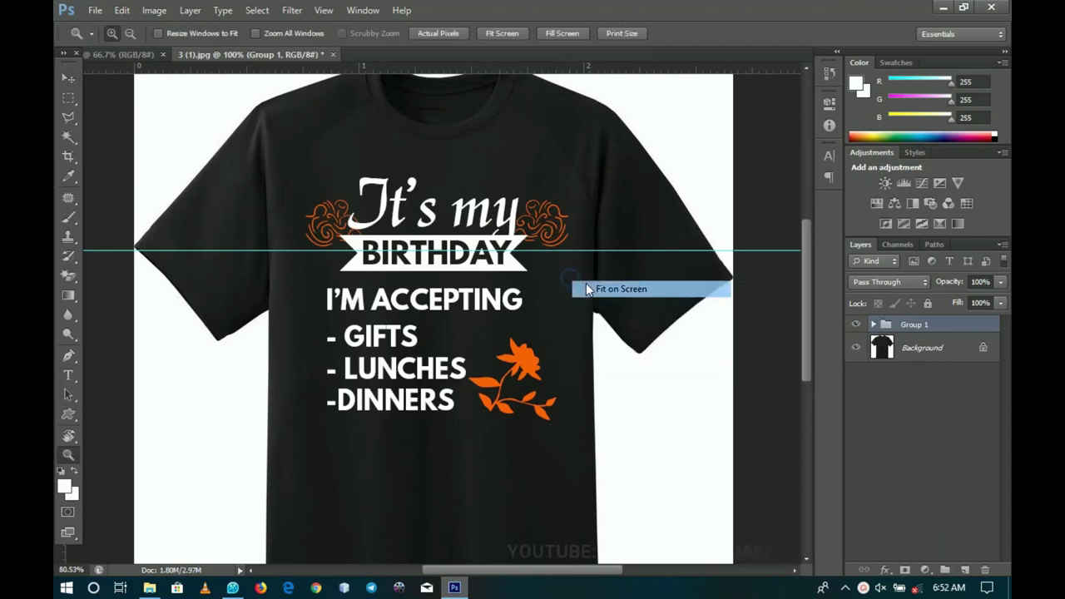
left_click(612, 289)
key("v")
mouse_move(472, 294)
left_mouse_down()
mouse_move(432, 225)
mouse_move(452, 266)
mouse_move(485, 297)
left_mouse_up()
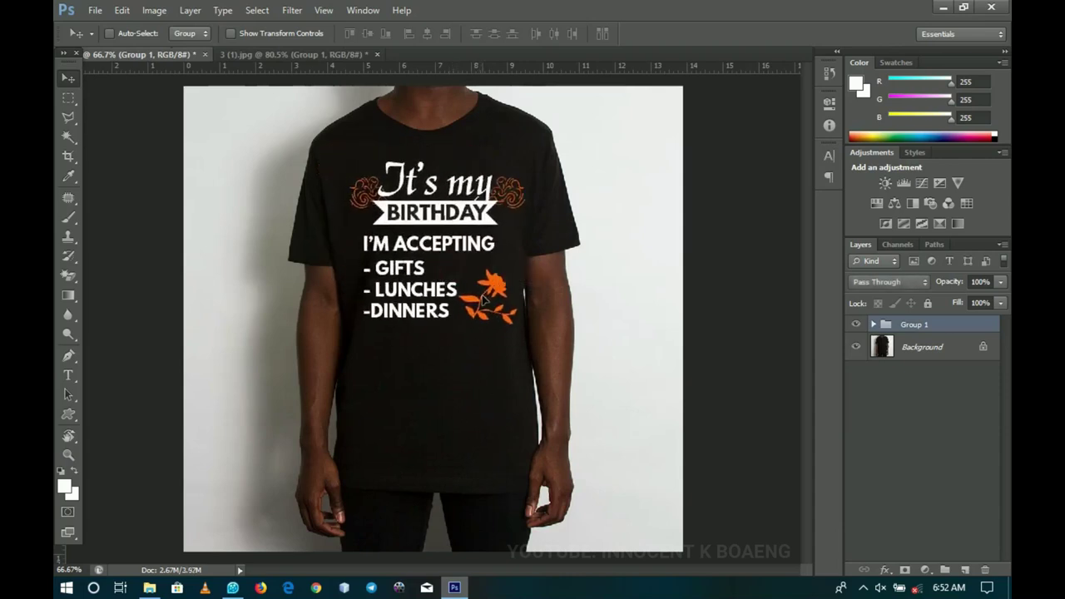
Scale the design group to about 85% and centre it horizontally on the shirt
key("ctrl+t")
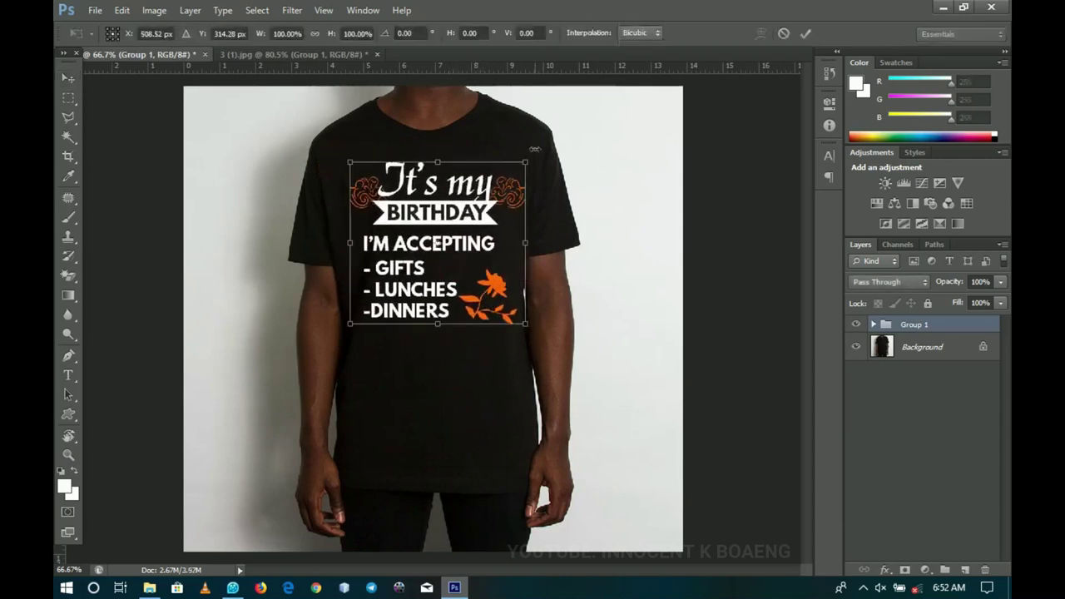
left_click_drag(527, 161, 512, 176)
key("Return")
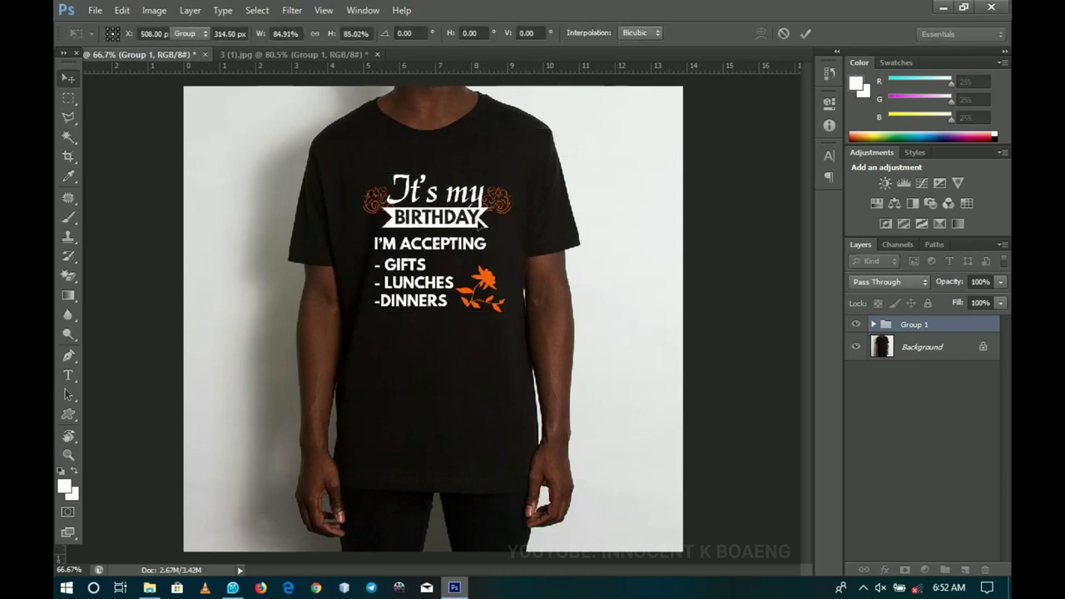
key("ctrl+a")
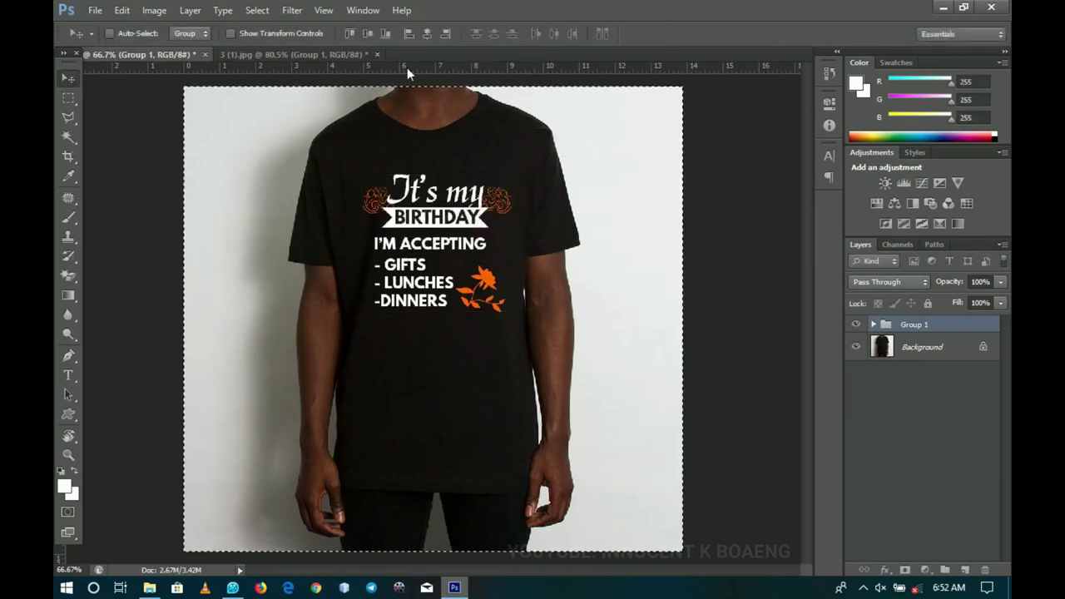
left_click(428, 34)
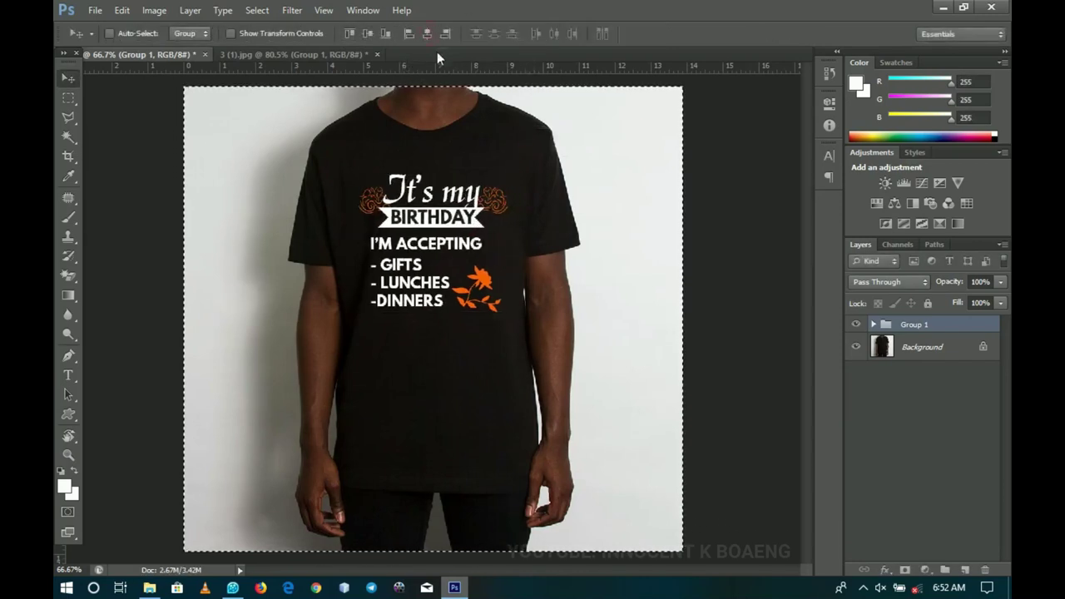
key("ctrl+d")
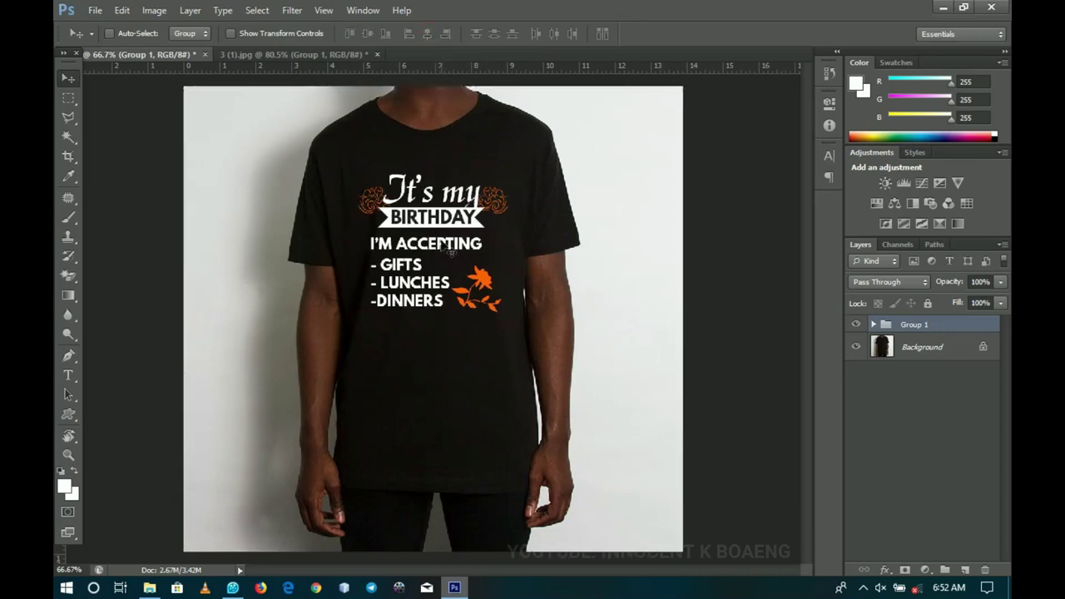
left_click_drag(444, 247, 452, 246)
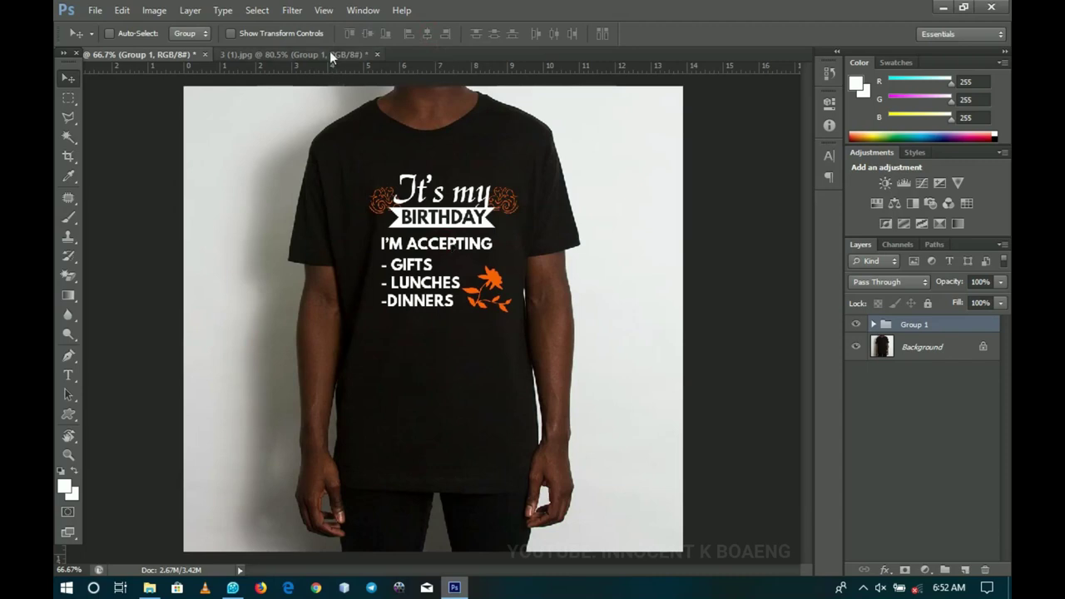
Return to the plain T-shirt document '3 (1).jpg' at 100% zoom
left_click(330, 54)
key("z")
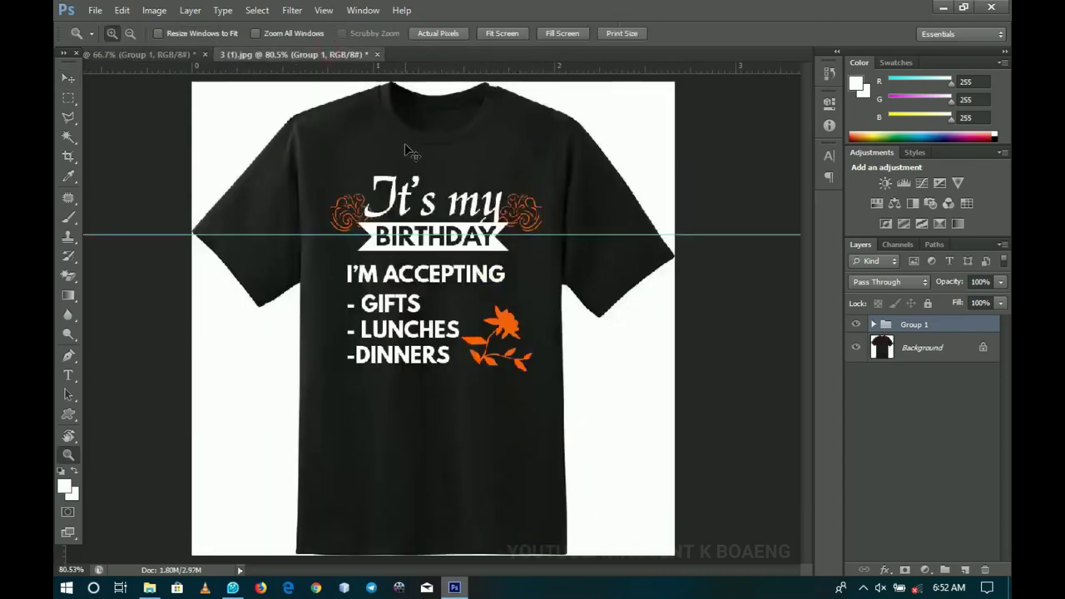
left_click(406, 145)
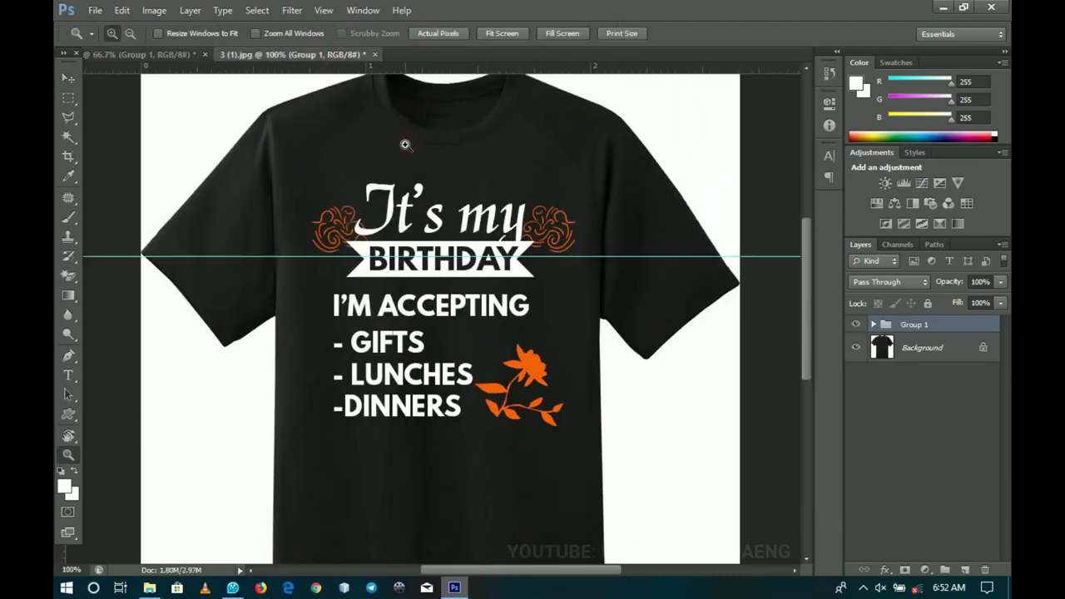